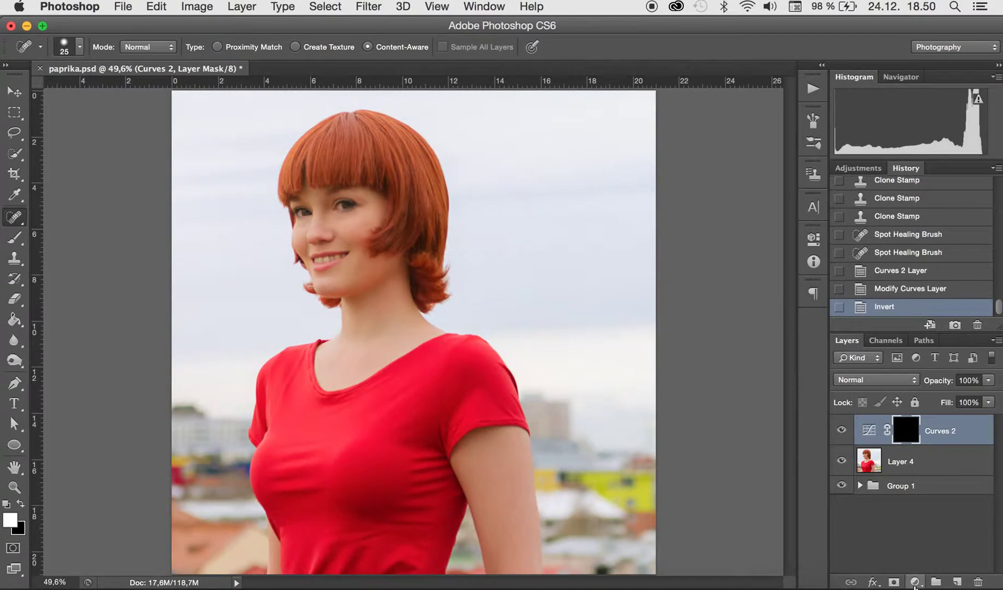
Add a Curves adjustment layer with the Lighter (RGB) preset and invert its mask to black.
{"action": "left_click", "coordinate": [914, 583]}
{"action": "left_click", "coordinate": [928, 403]}
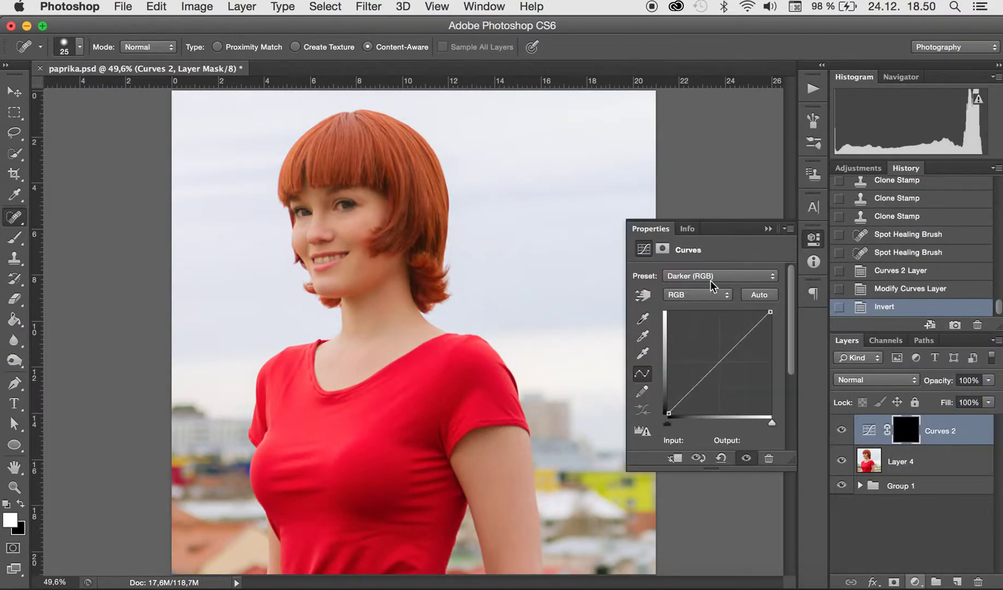
{"action": "left_click", "coordinate": [714, 275]}
{"action": "left_click", "coordinate": [711, 383]}
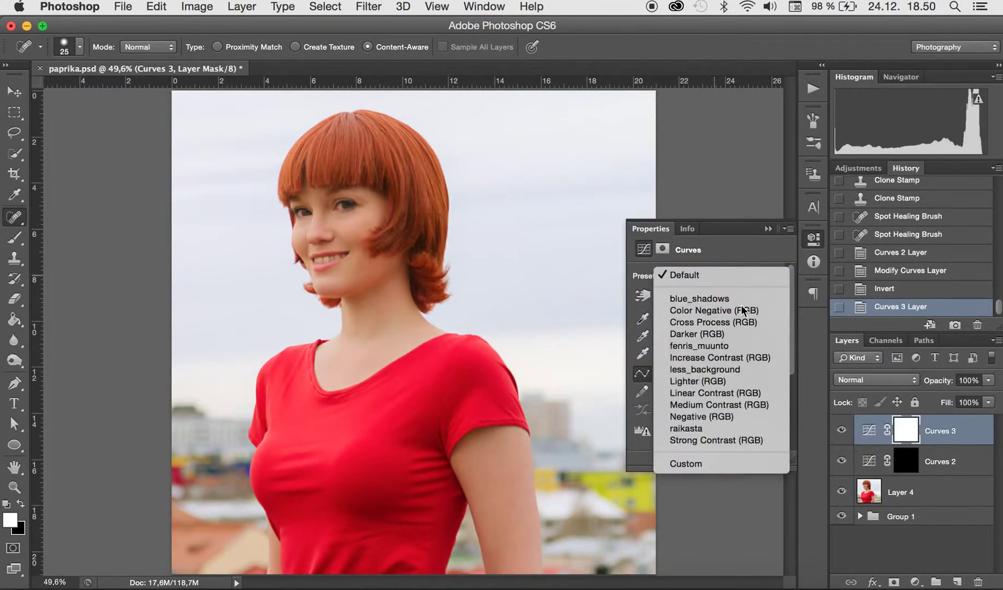
{"action": "left_click", "coordinate": [769, 228]}
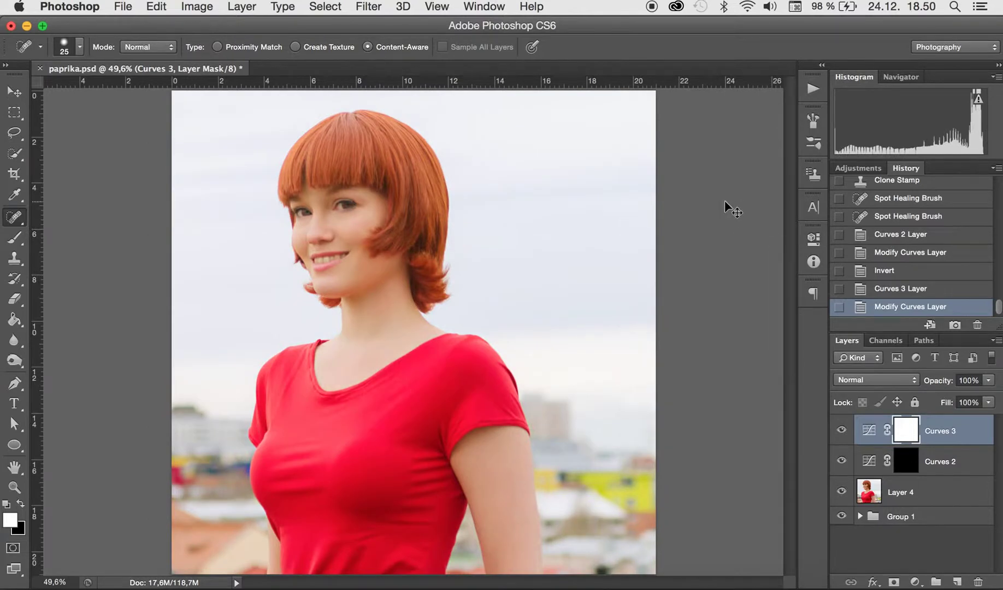
{"action": "key", "text": "super+i"}
Paint white with a 12 px brush on the Curves 3 mask over the white of the image-right eye.
{"action": "key", "text": "super+equal"}
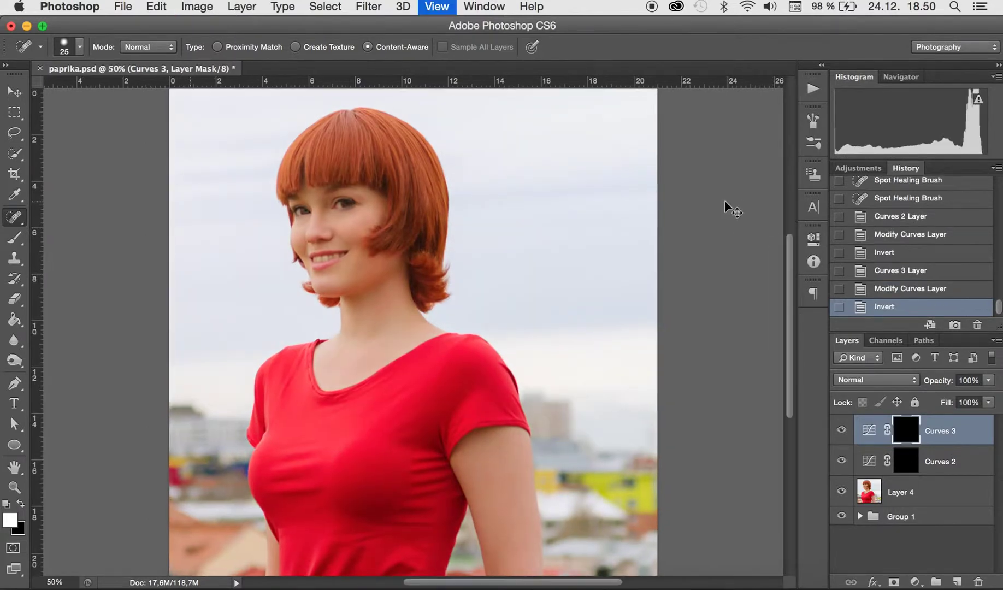
{"action": "key", "text": "super+equal"}
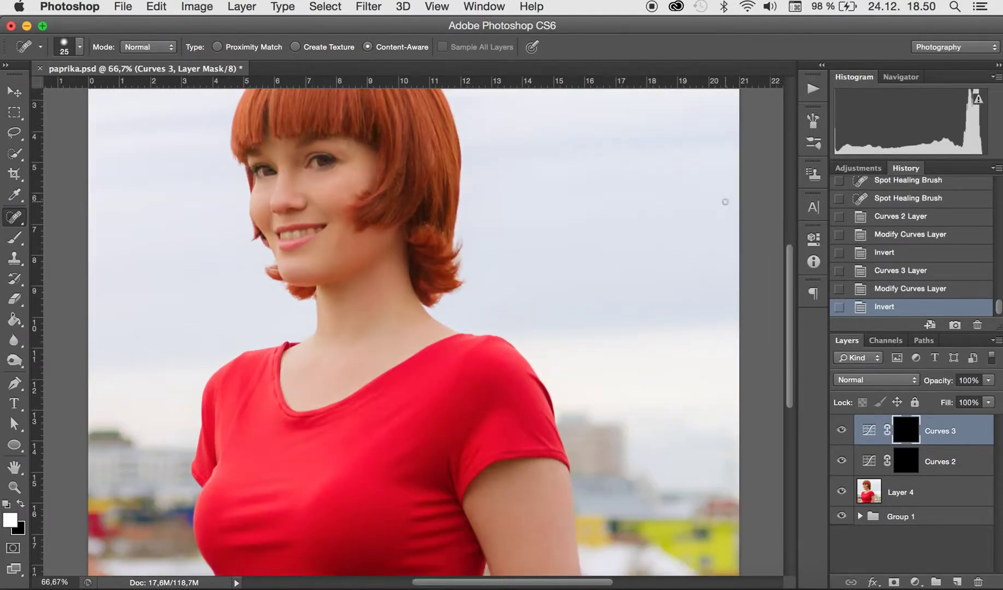
{"action": "left_click_drag", "start_coordinate": [463, 248], "coordinate": [490, 293]}
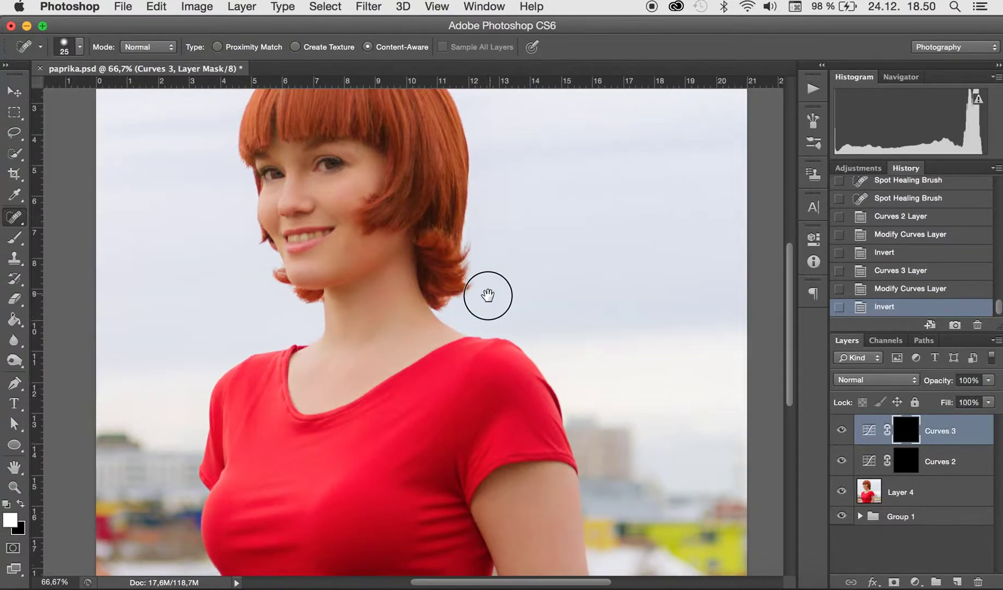
{"action": "key", "text": "super+equal"}
{"action": "key", "text": "super+equal"}
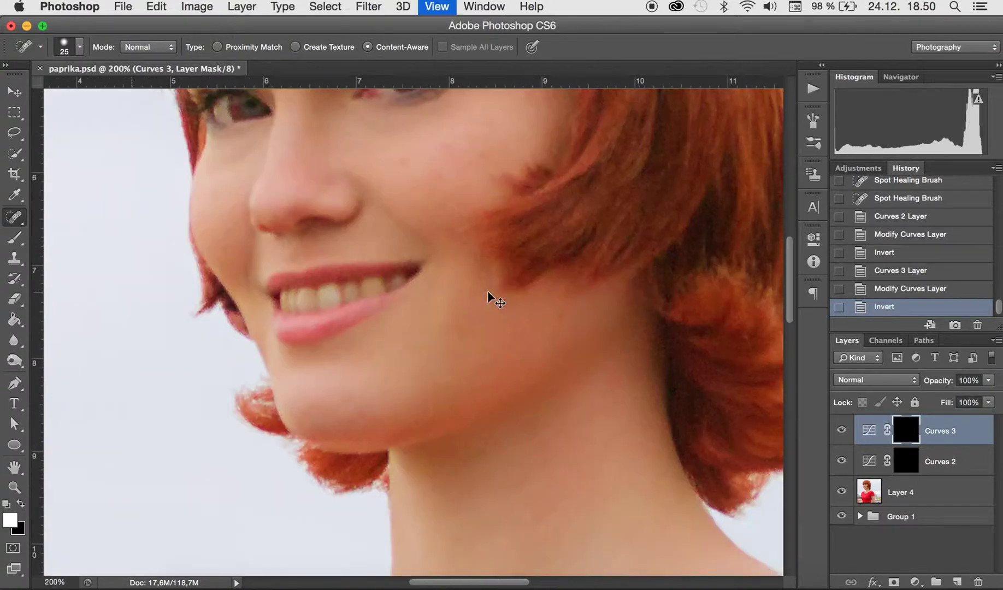
{"action": "scroll", "coordinate": [536, 360], "scroll_direction": "up", "scroll_amount": 10}
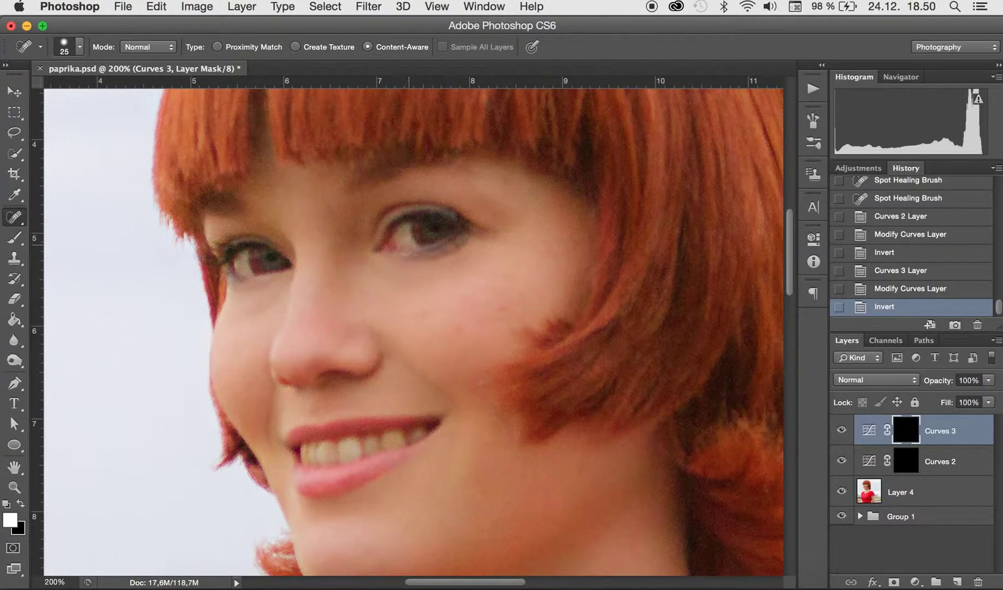
{"action": "key", "text": "b"}
{"action": "left_click_drag", "start_coordinate": [394, 241], "coordinate": [382, 241]}
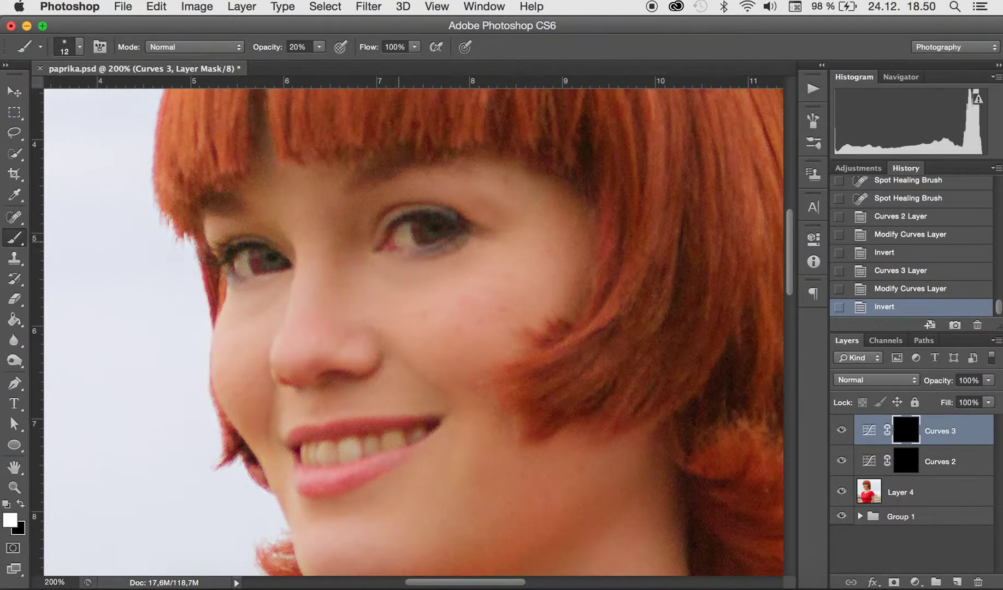
{"action": "left_click_drag", "start_coordinate": [402, 246], "coordinate": [414, 256]}
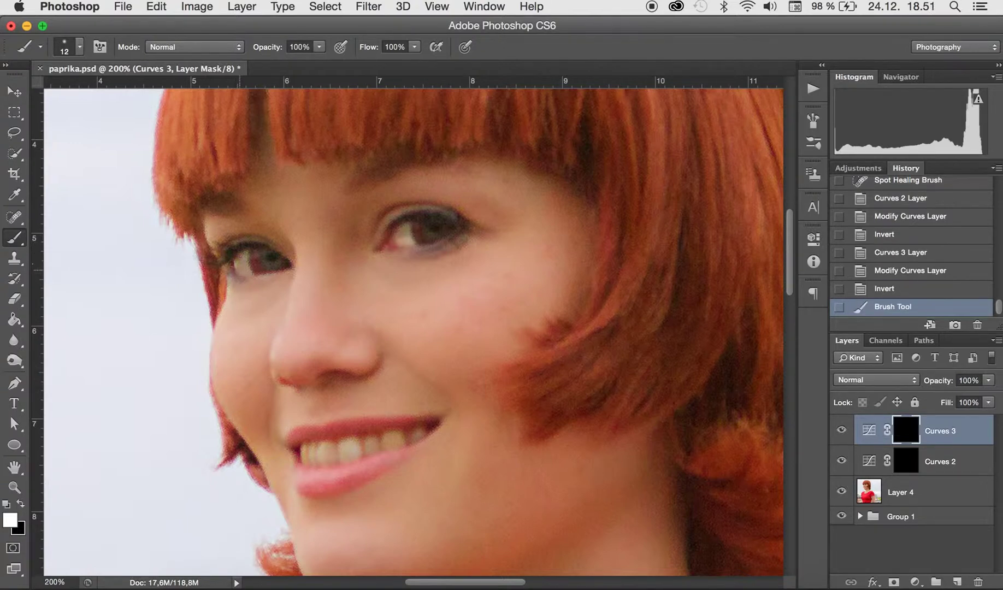
Lighten the white of the image-left eye and the lower irises of both eyes on the Curves 3 mask at 100% brush opacity.
{"action": "mouse_move", "coordinate": [238, 269]}
{"action": "left_mouse_down"}
{"action": "mouse_move", "coordinate": [247, 274]}
{"action": "mouse_move", "coordinate": [241, 260]}
{"action": "left_mouse_up"}
{"action": "left_click_drag", "start_coordinate": [239, 261], "coordinate": [257, 268]}
{"action": "left_click", "coordinate": [261, 254]}
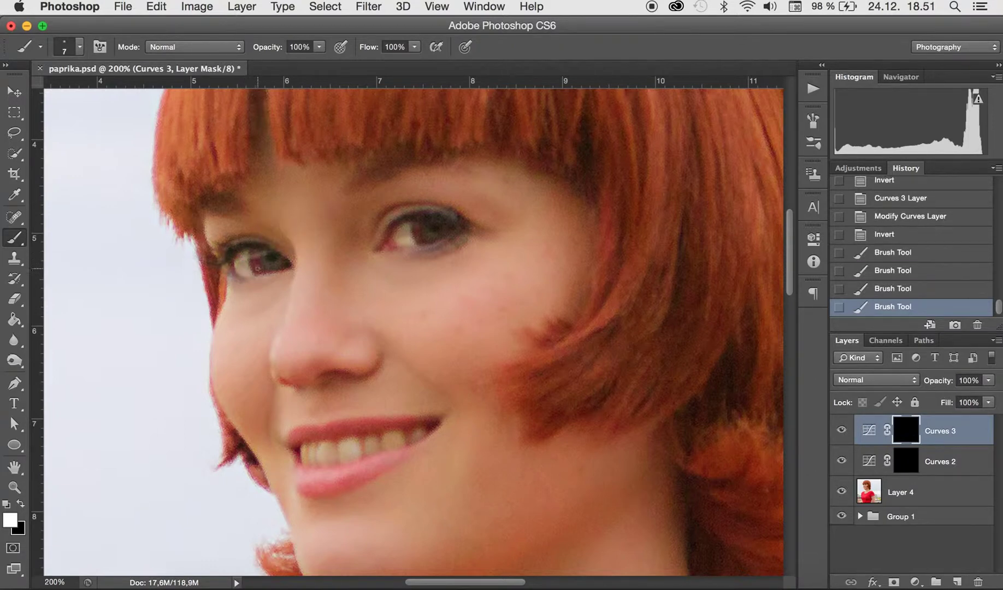
{"action": "left_click", "coordinate": [257, 264]}
{"action": "left_click", "coordinate": [257, 265]}
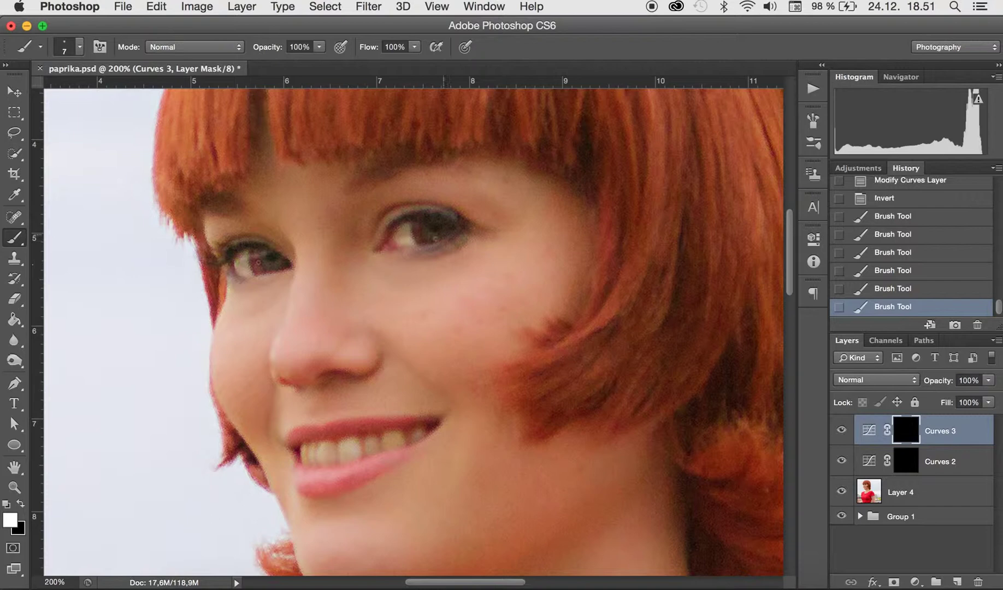
{"action": "left_click", "coordinate": [419, 238]}
{"action": "left_click", "coordinate": [421, 242]}
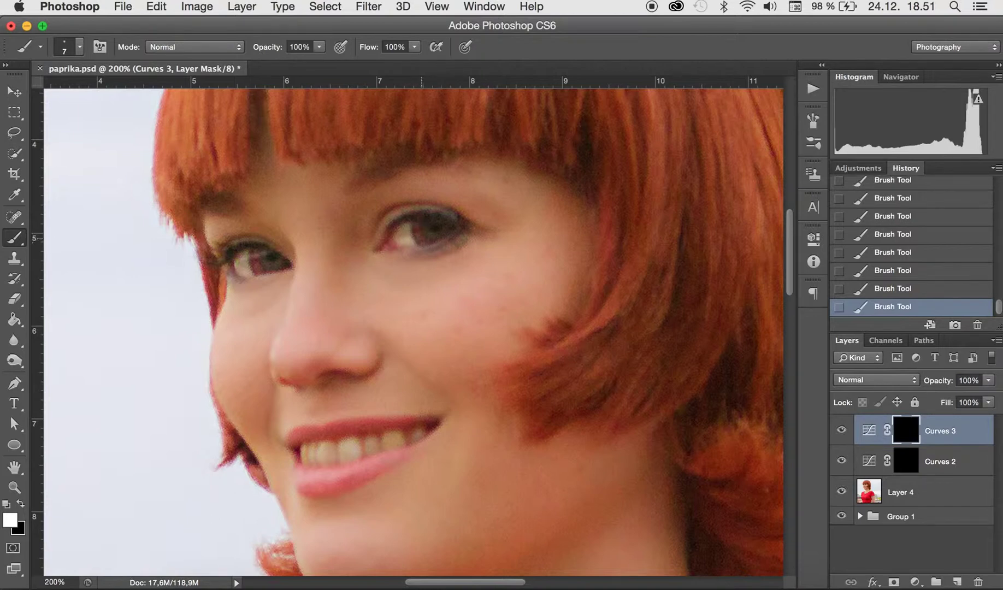
Set the brush opacity to 20% and softly brighten the irises and whites of both eyes on the Curves 3 mask.
{"action": "key", "text": "2"}
{"action": "left_click", "coordinate": [320, 47]}
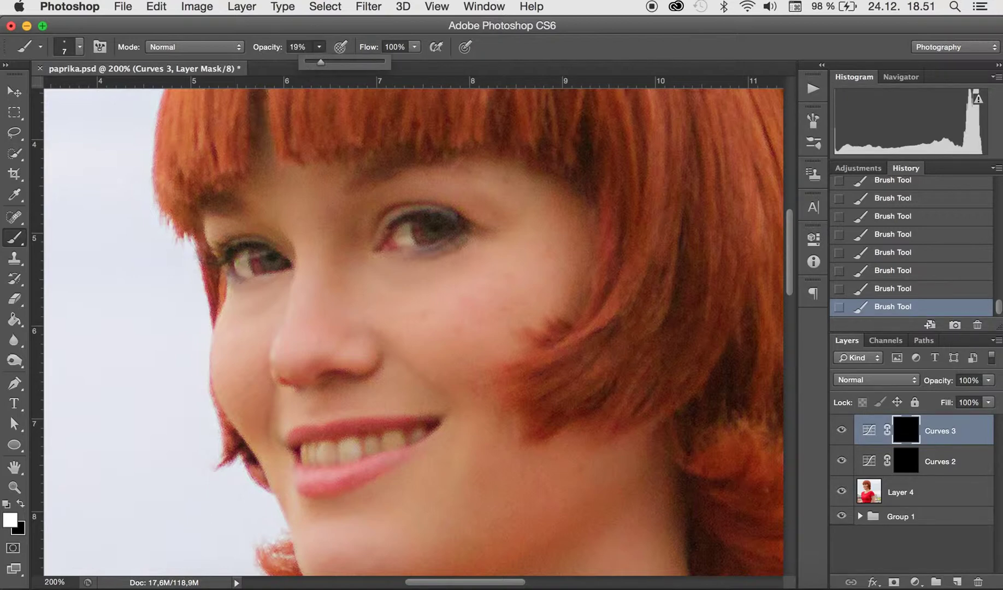
{"action": "left_click_drag", "start_coordinate": [320, 63], "coordinate": [321, 64]}
{"action": "left_click_drag", "start_coordinate": [415, 238], "coordinate": [421, 238]}
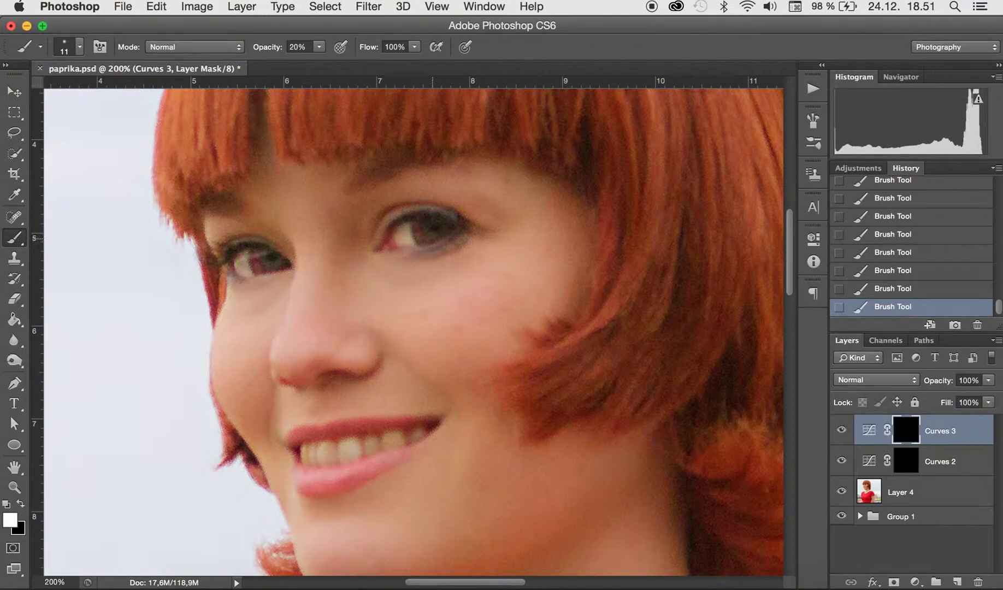
{"action": "left_click_drag", "start_coordinate": [240, 268], "coordinate": [250, 268]}
Lighten the upper eyelids of both eyes on the Curves 3 mask, raising the brush opacity to 33%.
{"action": "left_click_drag", "start_coordinate": [253, 242], "coordinate": [241, 236]}
{"action": "left_click", "coordinate": [318, 46]}
{"action": "left_click", "coordinate": [332, 61]}
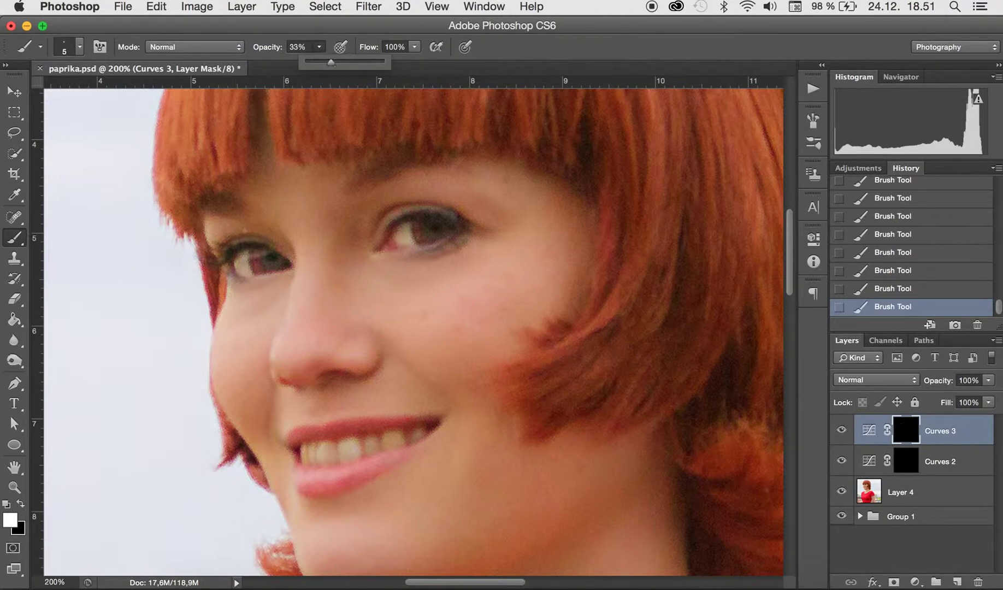
{"action": "left_click", "coordinate": [236, 239]}
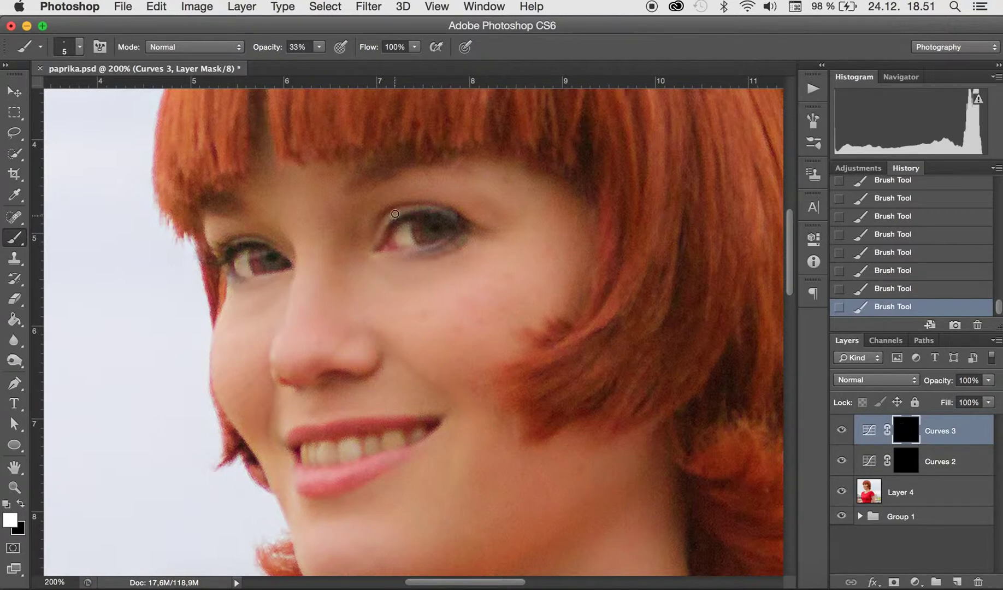
{"action": "mouse_move", "coordinate": [461, 222]}
{"action": "left_mouse_down", "text": "ctrl+alt"}
{"action": "mouse_move", "coordinate": [478, 222]}
{"action": "mouse_move", "coordinate": [473, 190]}
{"action": "left_mouse_up", "text": "ctrl+alt"}
Lighten the inner corner and the skin beneath the image-right eye with white and a soft brush, using 20% opacity under the eye.
{"action": "key", "text": "x"}
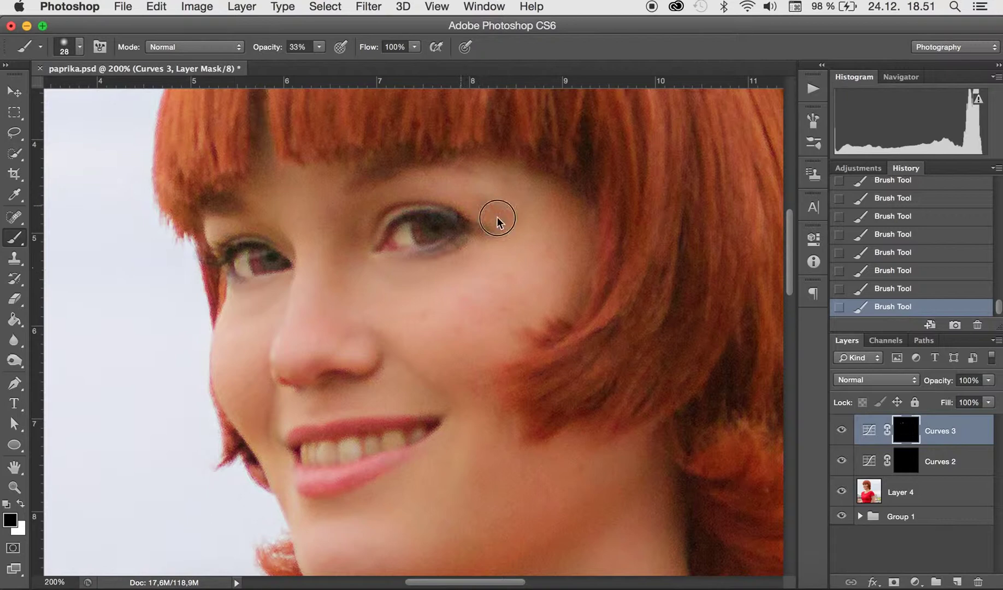
{"action": "key", "text": "x"}
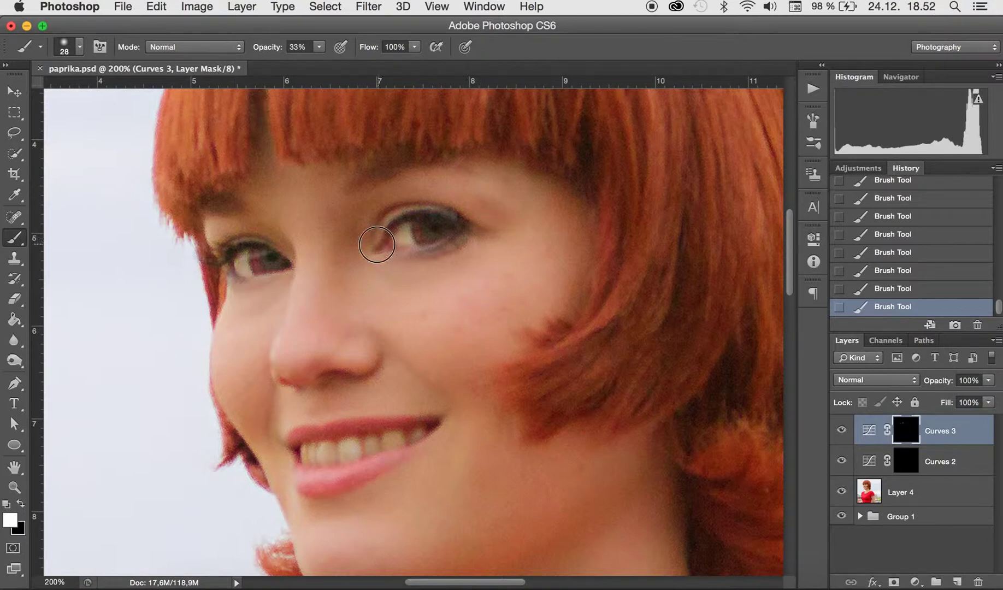
{"action": "left_click_drag", "start_coordinate": [375, 243], "coordinate": [362, 244]}
{"action": "left_click_drag", "start_coordinate": [412, 277], "coordinate": [423, 269]}
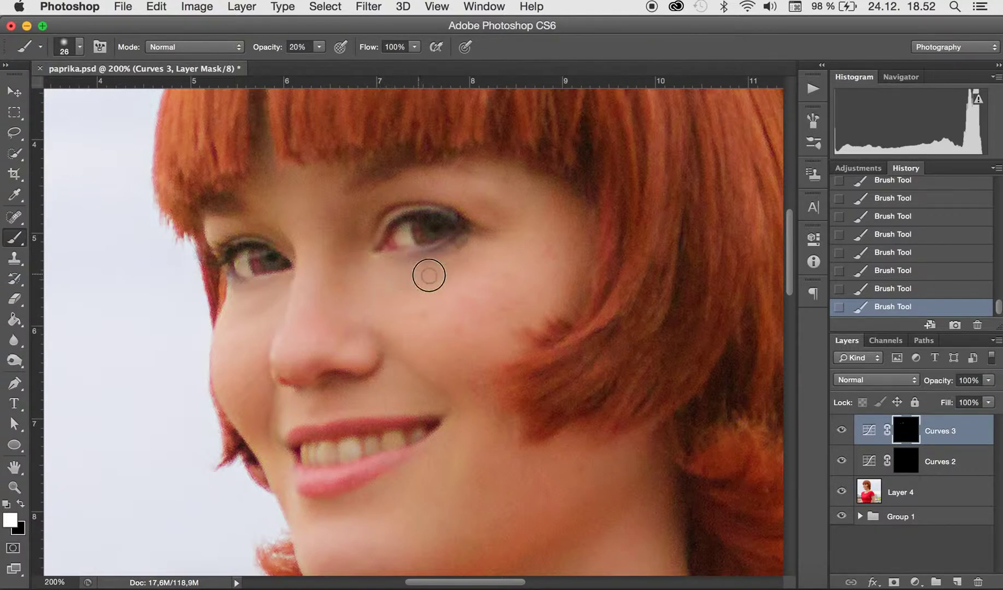
{"action": "left_click_drag", "start_coordinate": [414, 275], "coordinate": [430, 274]}
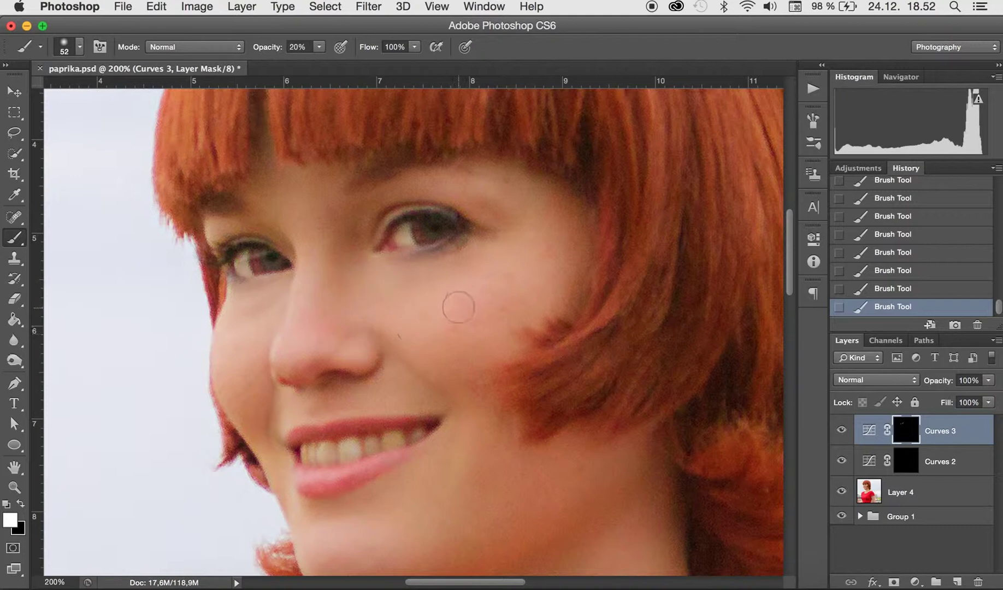
Compare the image with and without the Curves 3 layer, and reduce its fill to 87% and its opacity to 85%.
{"action": "left_click", "coordinate": [842, 431]}
{"action": "left_click", "coordinate": [842, 431]}
{"action": "left_click", "coordinate": [989, 403]}
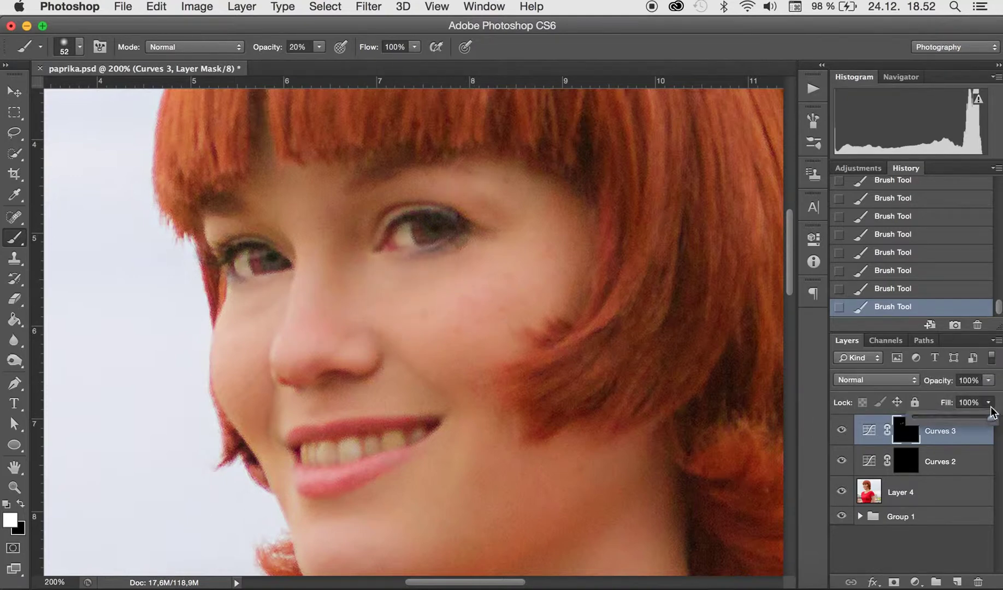
{"action": "left_click_drag", "start_coordinate": [990, 414], "coordinate": [979, 393]}
{"action": "left_click", "coordinate": [989, 380]}
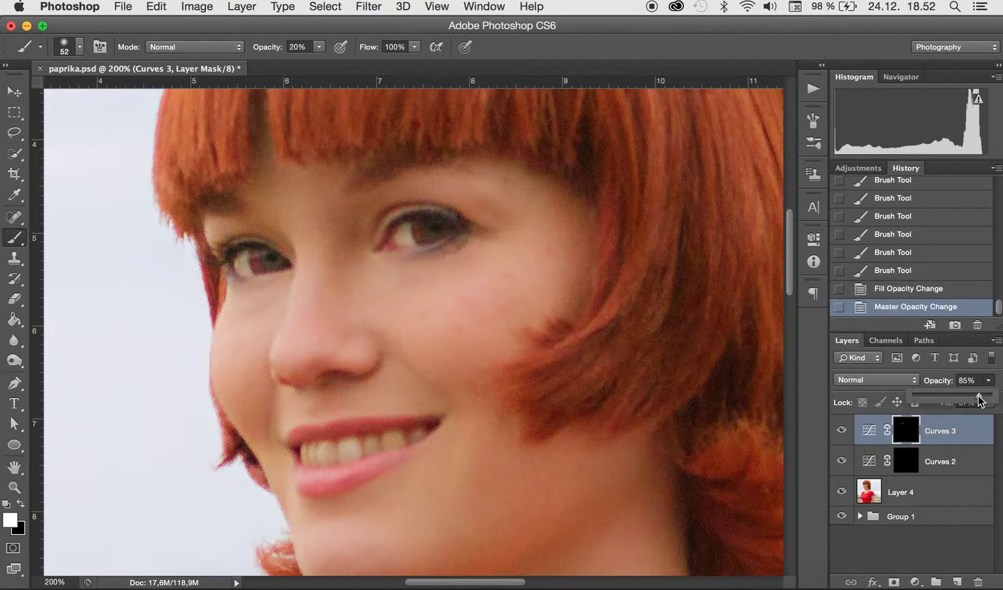
{"action": "left_click", "coordinate": [842, 430]}
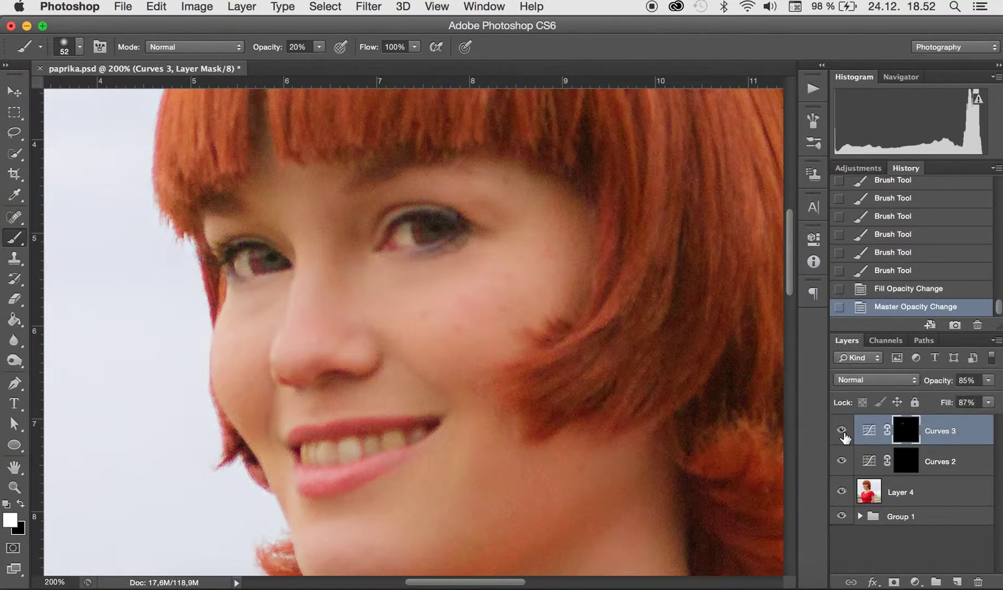
Darken the pupils of both eyes by painting white on the Curves 2 mask with a 7 px brush at 100% opacity.
{"action": "left_click", "coordinate": [896, 469]}
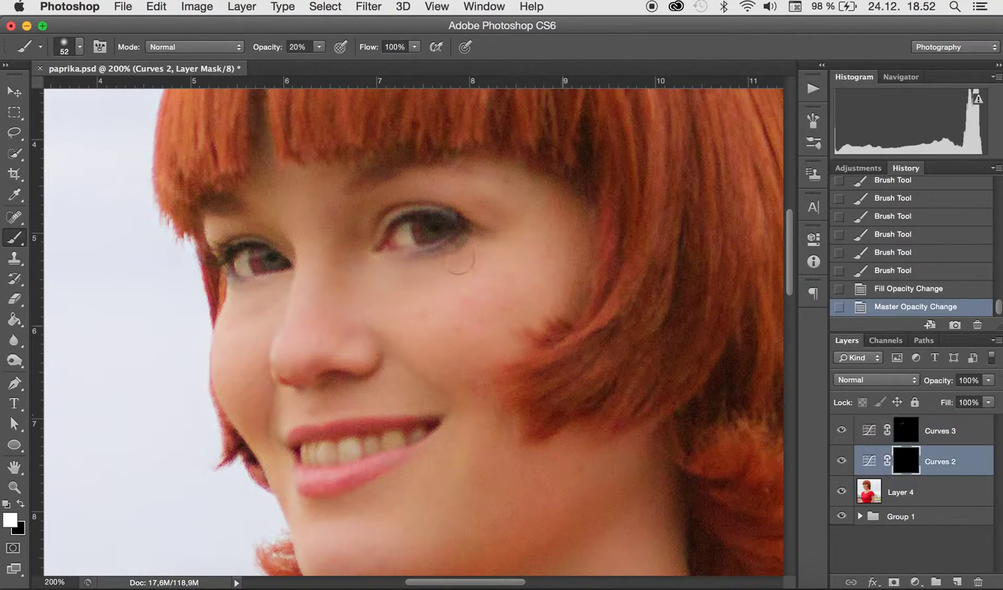
{"action": "left_click_drag", "start_coordinate": [373, 219], "coordinate": [354, 217]}
{"action": "left_click", "coordinate": [319, 46]}
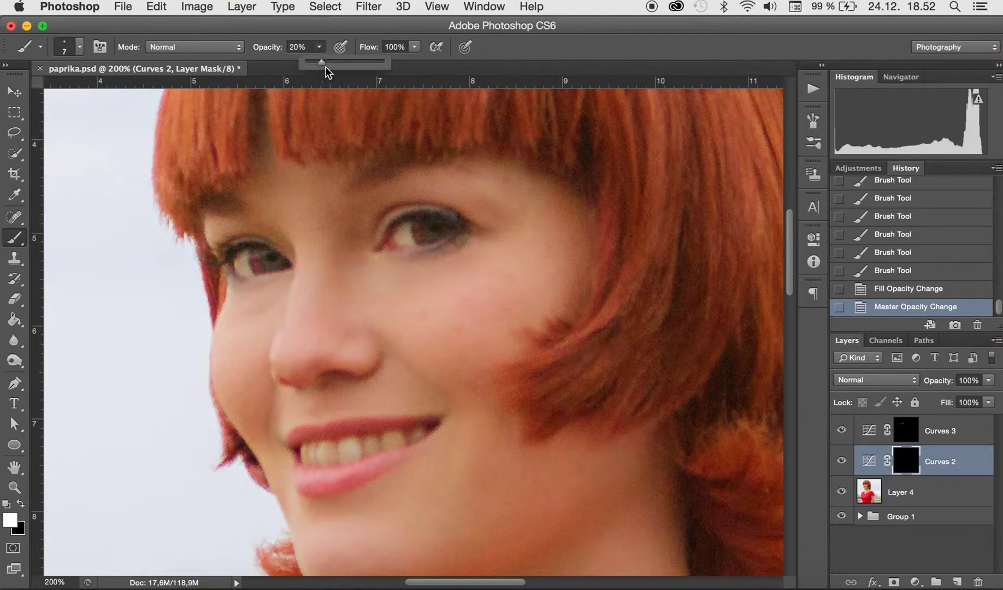
{"action": "left_click", "coordinate": [435, 230]}
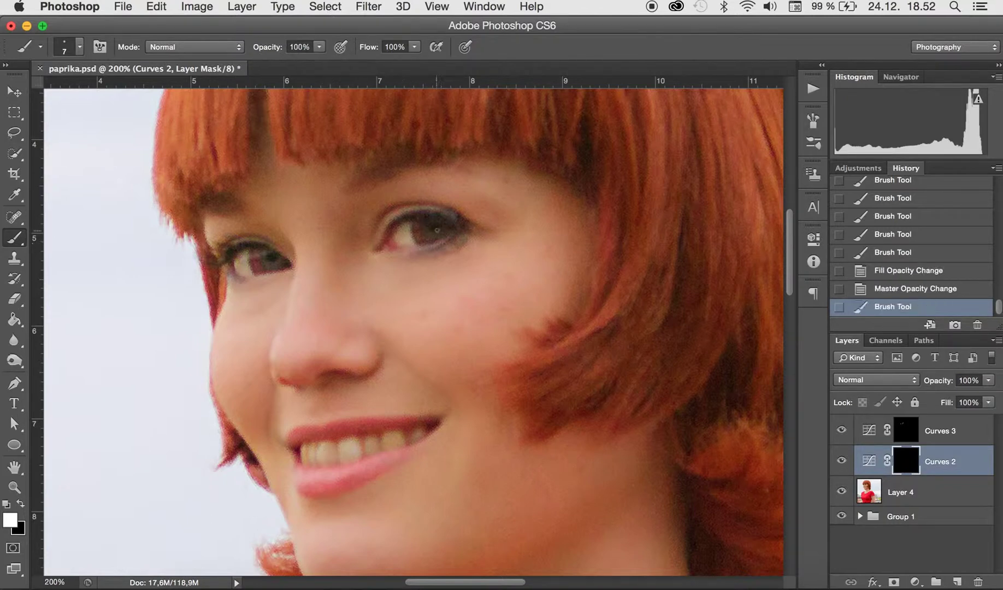
{"action": "left_click", "coordinate": [436, 227]}
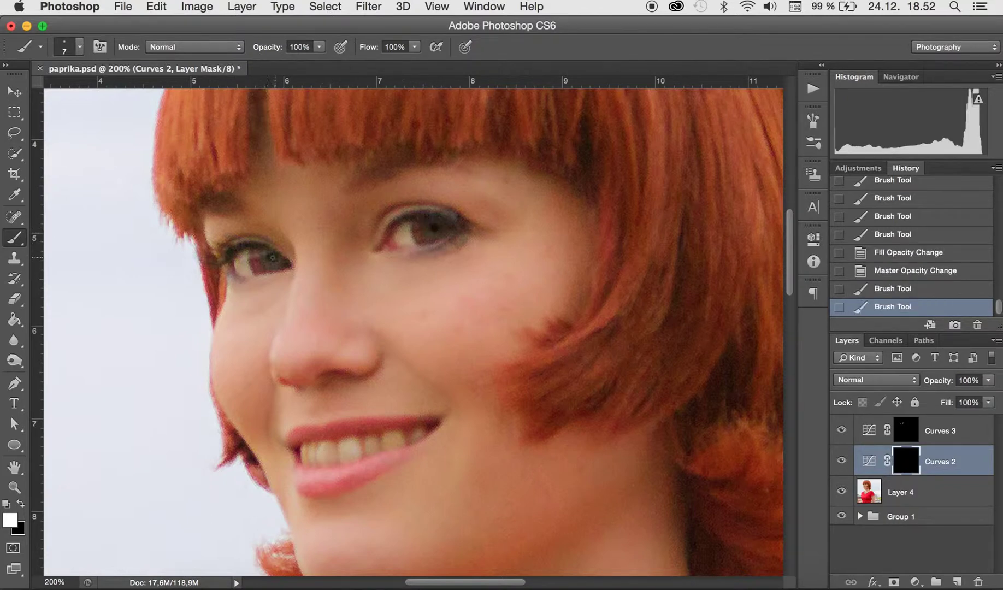
{"action": "left_click", "coordinate": [274, 256]}
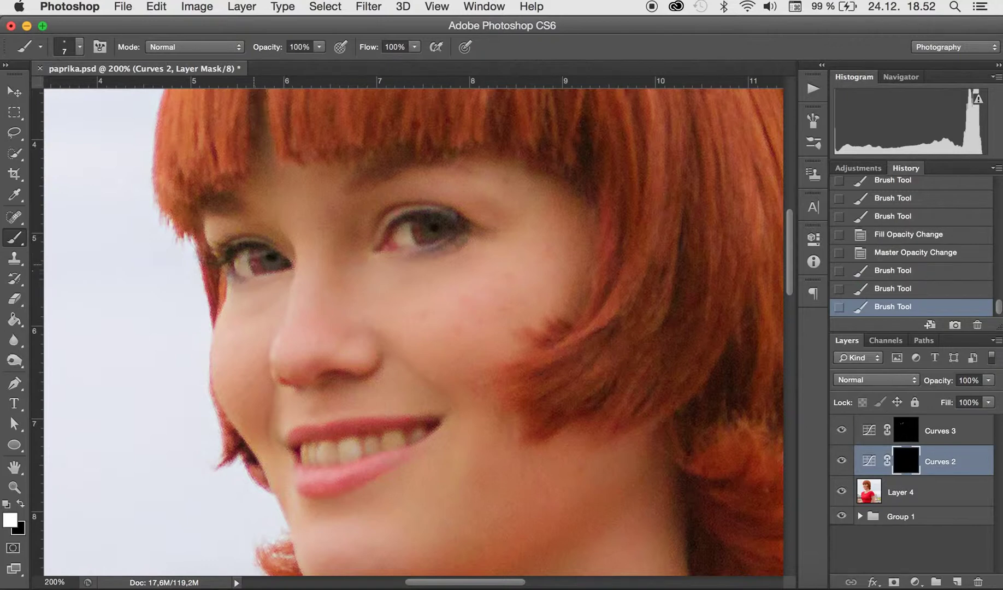
Darken the iris edges of both eyes on the Curves 2 mask with a small brush, reducing it to 5 px.
{"action": "left_click_drag", "start_coordinate": [252, 264], "coordinate": [250, 264]}
{"action": "left_click", "coordinate": [249, 263]}
{"action": "left_click", "coordinate": [251, 264]}
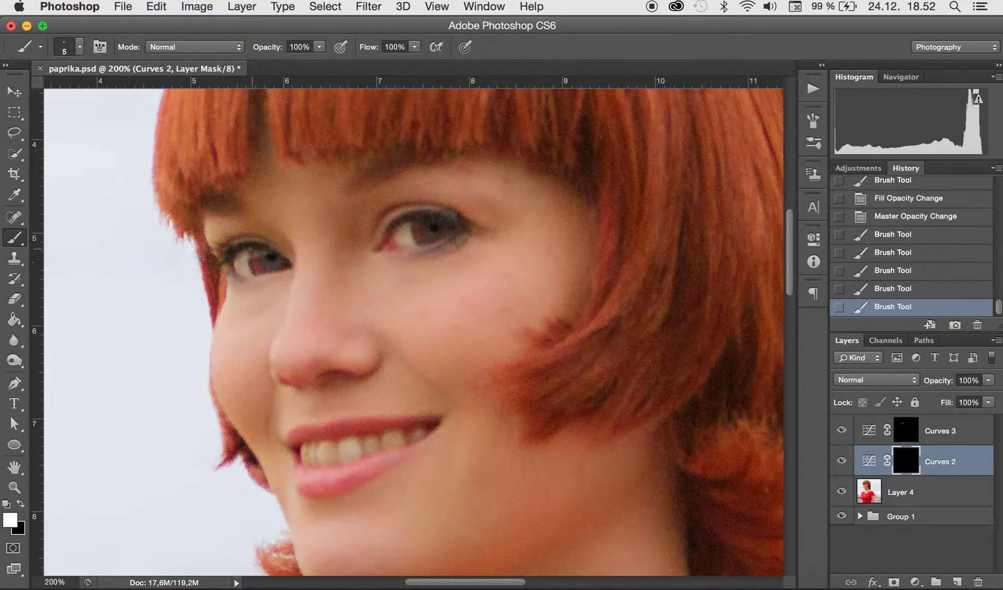
{"action": "left_click", "coordinate": [250, 249]}
{"action": "left_click", "coordinate": [252, 249]}
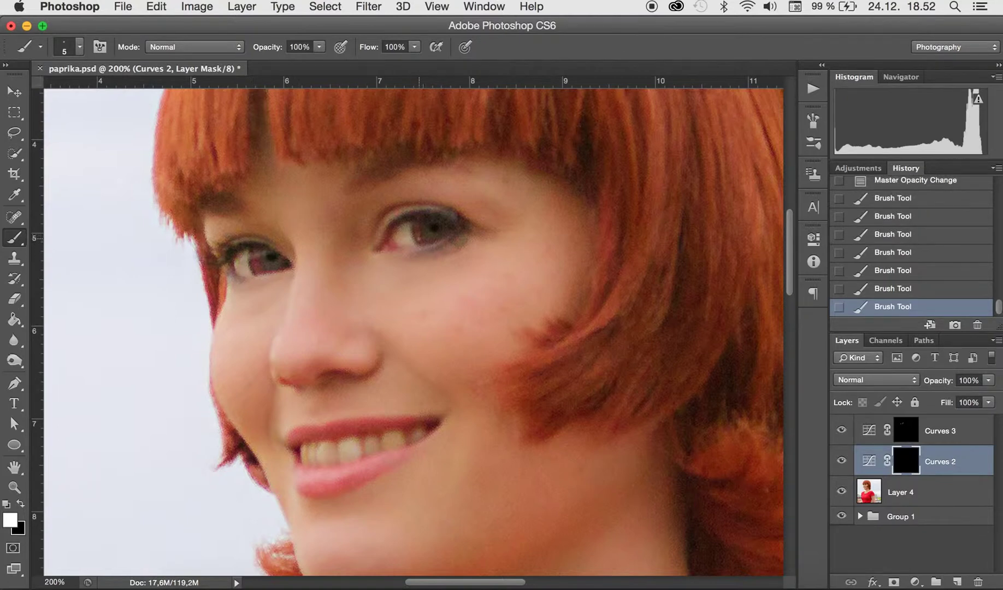
{"action": "left_click", "coordinate": [417, 238]}
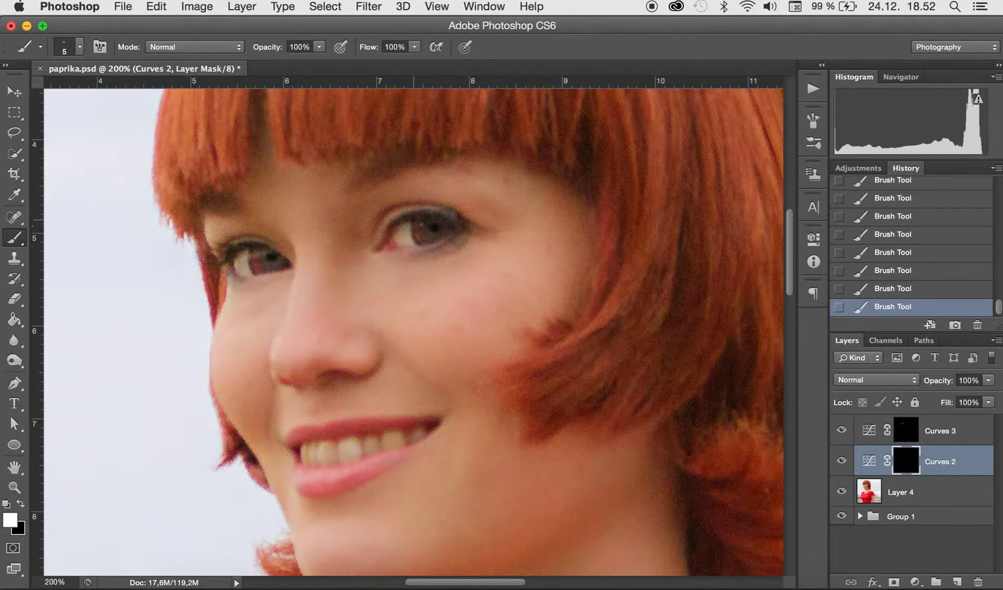
Set the brush opacity to 30% and darken the irises and lash lines of both eyes on the Curves 2 mask.
{"action": "left_click", "coordinate": [319, 47]}
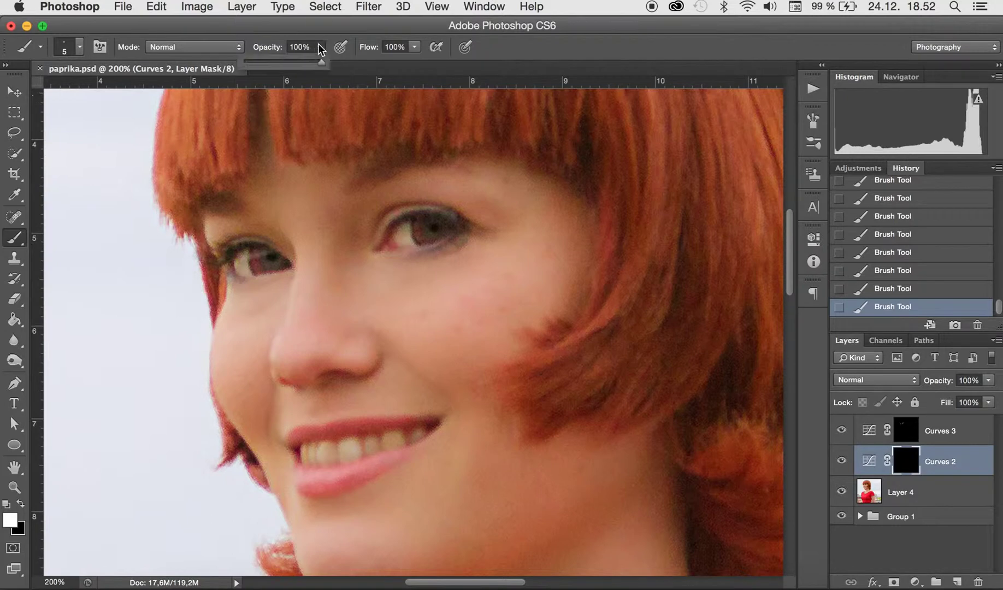
{"action": "left_click_drag", "start_coordinate": [272, 259], "coordinate": [278, 259]}
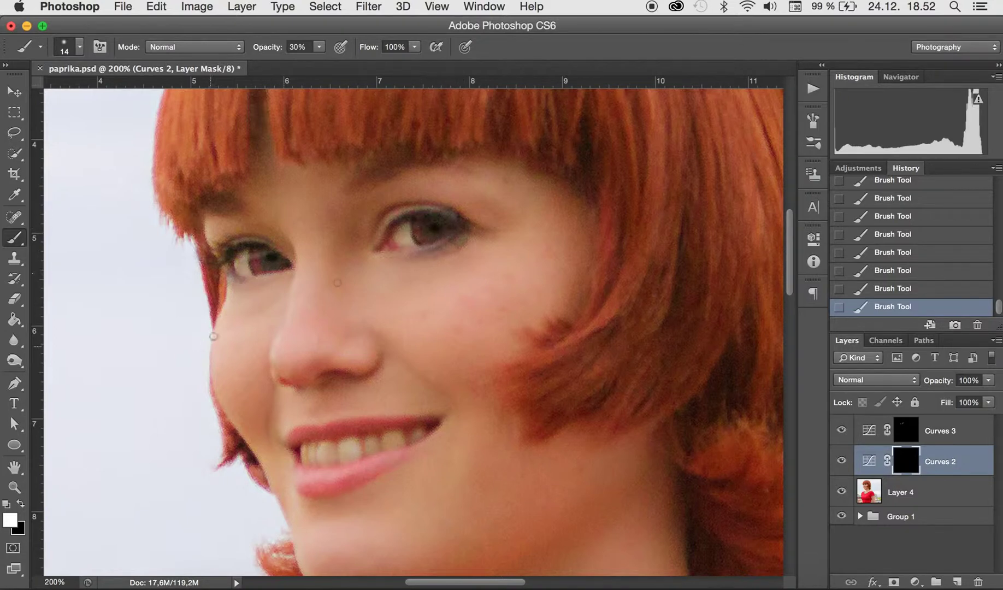
{"action": "left_click_drag", "start_coordinate": [227, 251], "coordinate": [224, 253]}
{"action": "left_click_drag", "start_coordinate": [429, 251], "coordinate": [429, 252]}
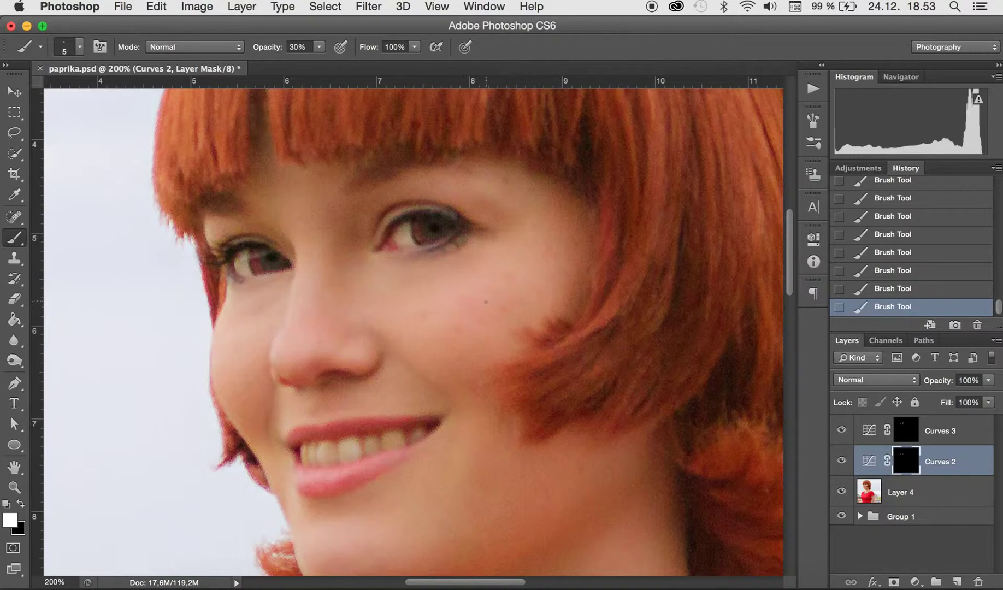
Set the brush to 39 px at 18% opacity and softly darken around the right-hand eye on the Curves 2 mask.
{"action": "mouse_move", "coordinate": [374, 229]}
{"action": "left_mouse_down"}
{"action": "mouse_move", "coordinate": [384, 231]}
{"action": "mouse_move", "coordinate": [376, 224]}
{"action": "left_mouse_up"}
{"action": "left_click", "coordinate": [320, 47]}
{"action": "left_click", "coordinate": [312, 62]}
{"action": "left_click_drag", "start_coordinate": [450, 207], "coordinate": [428, 212]}
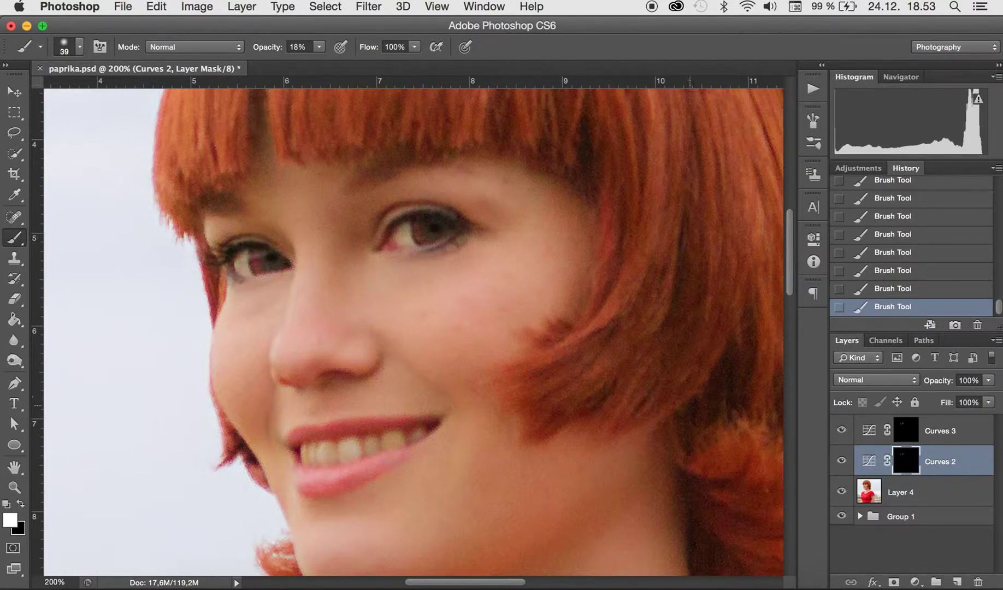
Reduce the Curves 2 layer's fill to 70% and opacity to 76%, comparing the image with and without it.
{"action": "left_click", "coordinate": [841, 461]}
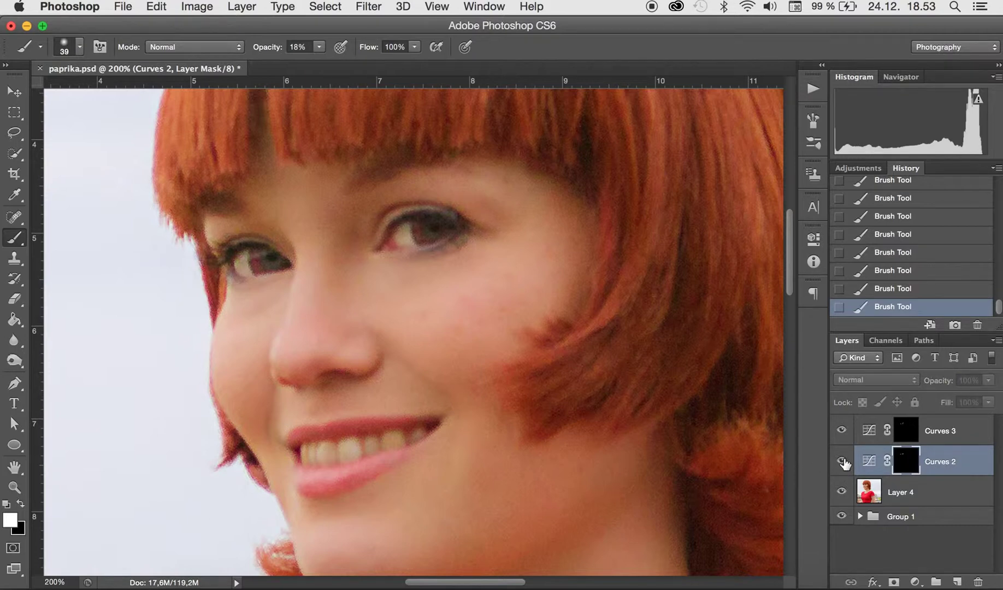
{"action": "left_click", "coordinate": [843, 462]}
{"action": "left_click_drag", "start_coordinate": [977, 417], "coordinate": [972, 418]}
{"action": "left_click", "coordinate": [988, 380]}
{"action": "left_click", "coordinate": [971, 396]}
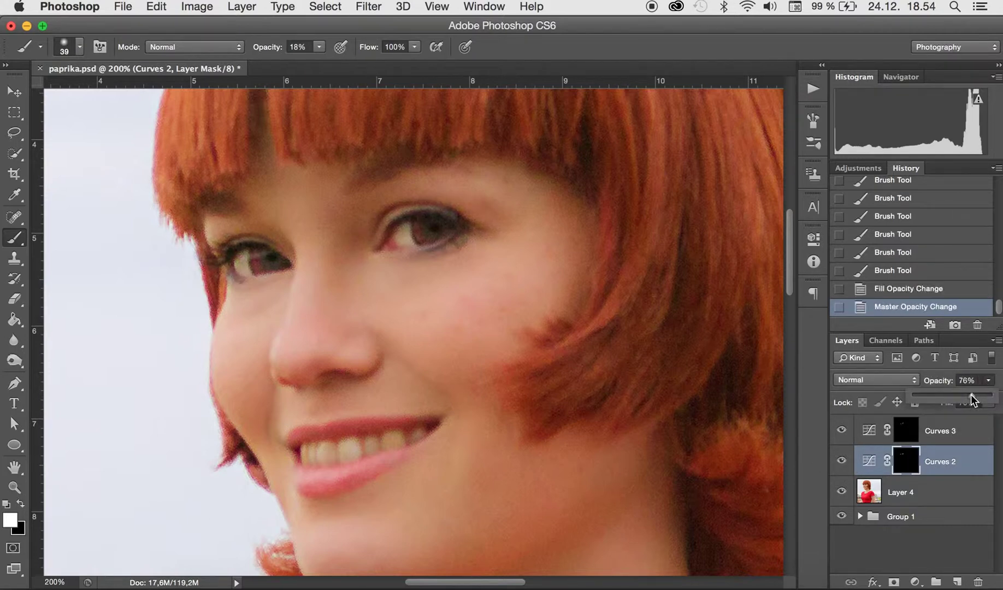
{"action": "left_click", "coordinate": [838, 459]}
{"action": "left_click", "coordinate": [840, 459]}
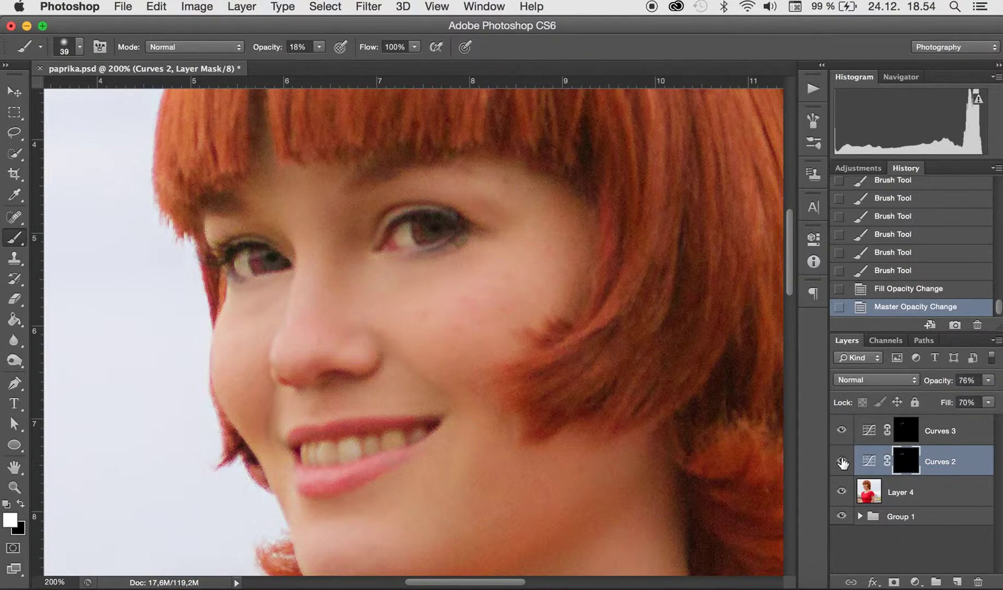
Compare the whole portrait with and without the Curves 2 and Curves 3 layers.
{"action": "key", "text": "super+0"}
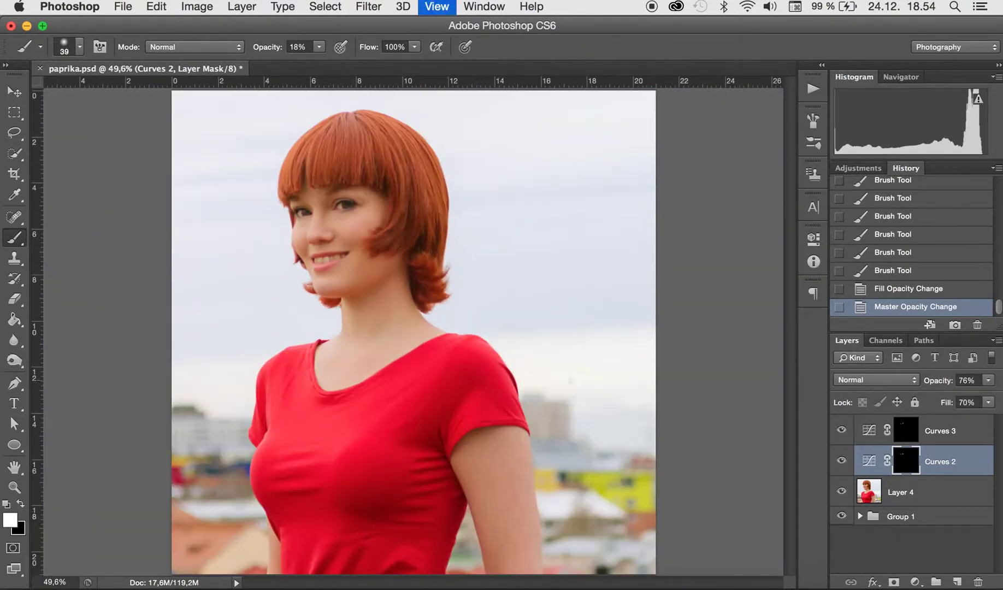
{"action": "left_click", "coordinate": [841, 430]}
{"action": "left_click", "coordinate": [842, 461]}
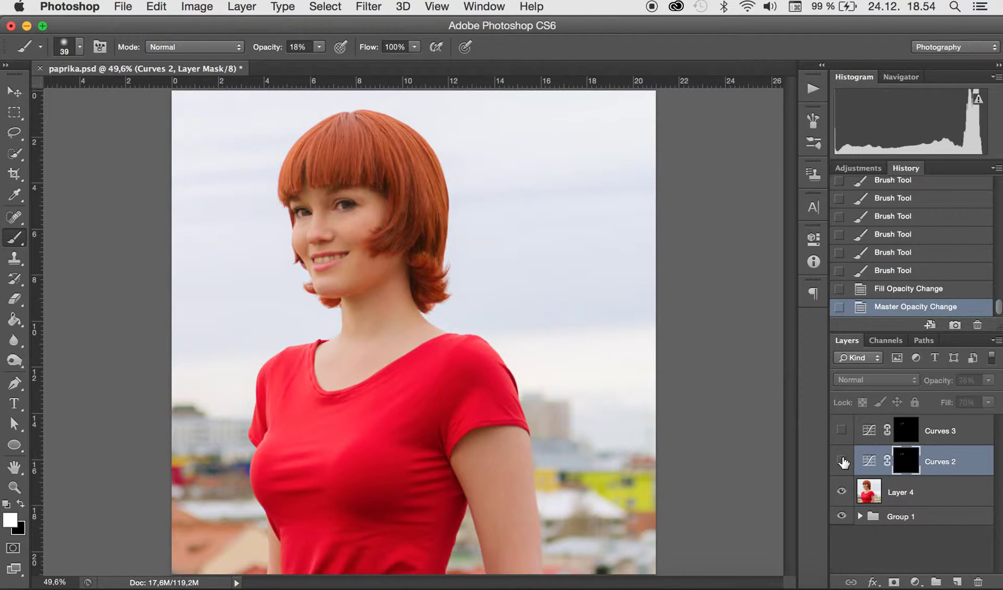
{"action": "left_click", "coordinate": [842, 461]}
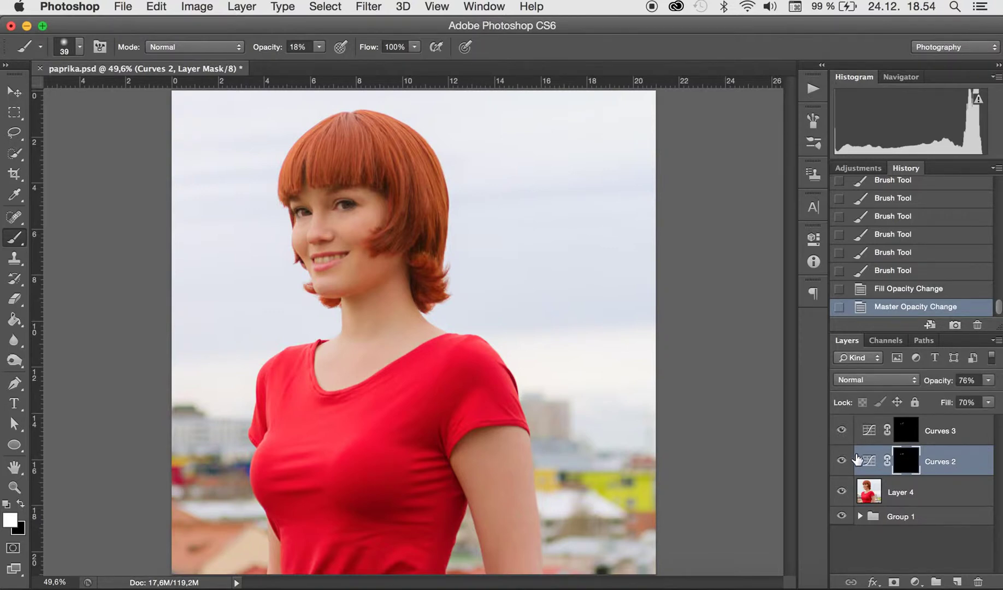
Add a Hue/Saturation layer above Curves 3 with saturation -51 and slightly raised lightness, and invert its mask to black.
{"action": "key", "text": "alt+]"}
{"action": "left_click", "coordinate": [914, 580]}
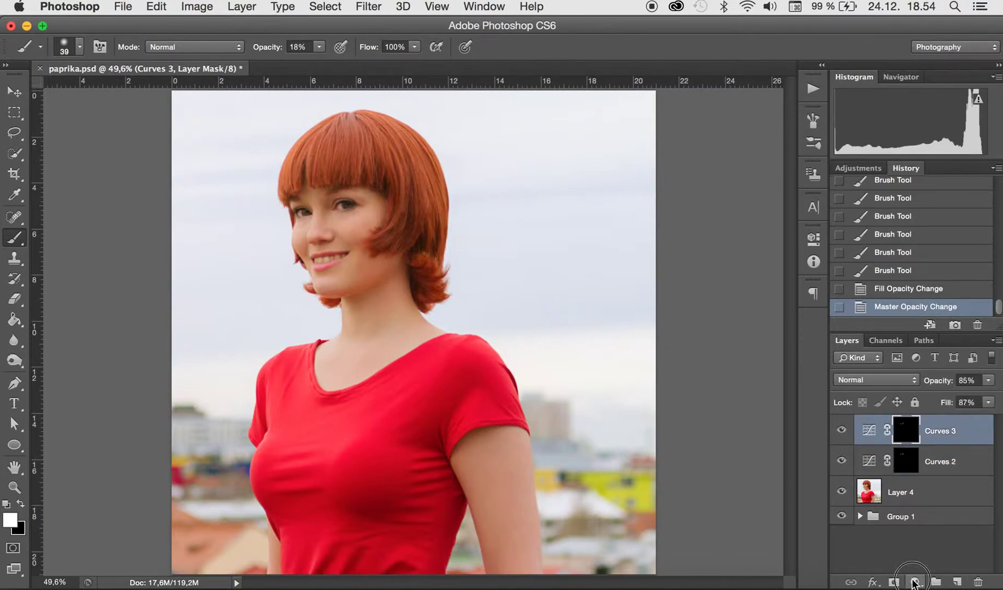
{"action": "left_click", "coordinate": [939, 441]}
{"action": "key", "text": "ctrl+u"}
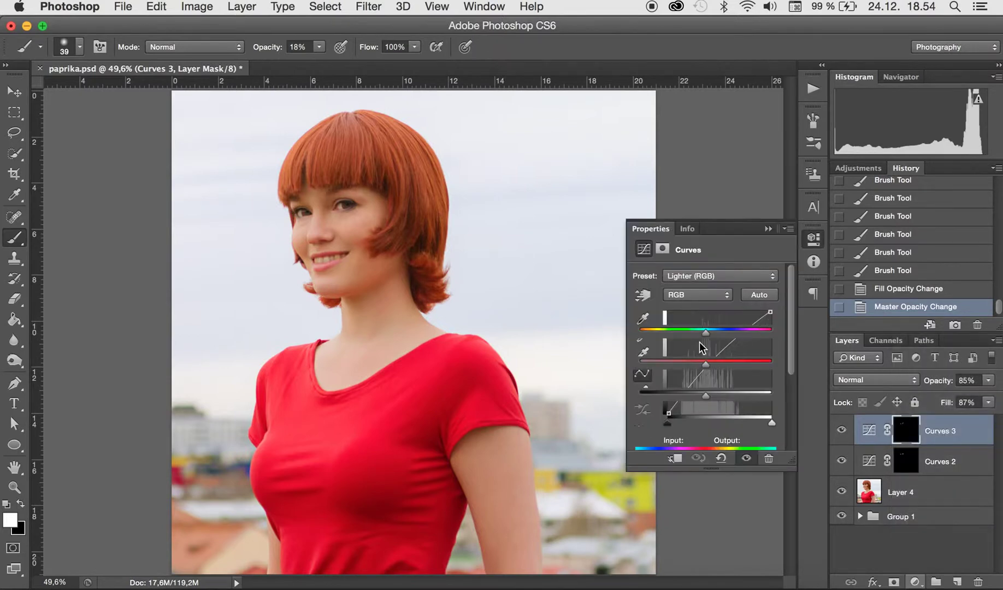
{"action": "left_click_drag", "start_coordinate": [683, 362], "coordinate": [672, 367]}
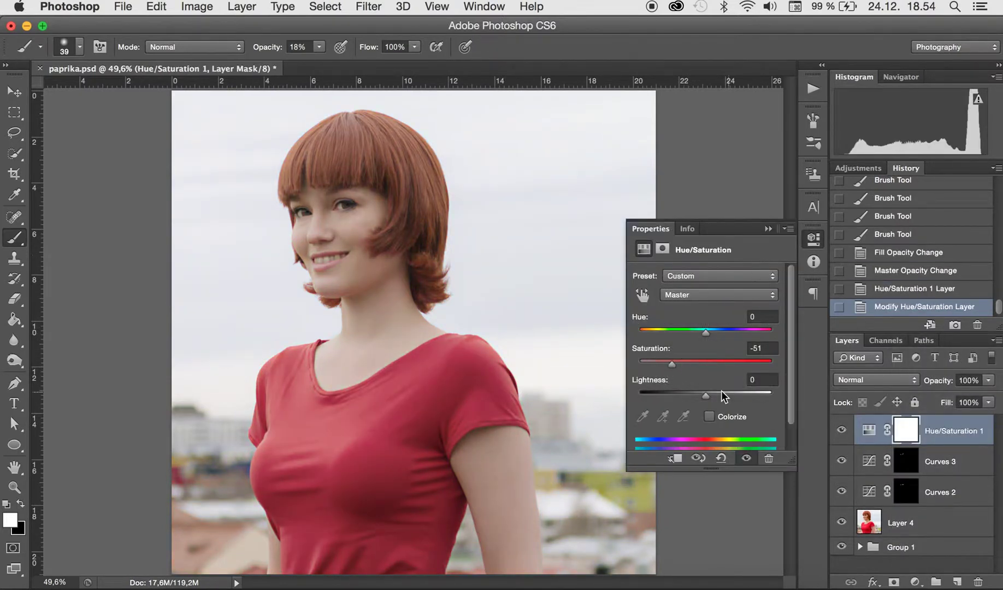
{"action": "left_click_drag", "start_coordinate": [707, 398], "coordinate": [708, 397]}
{"action": "left_click", "coordinate": [768, 228]}
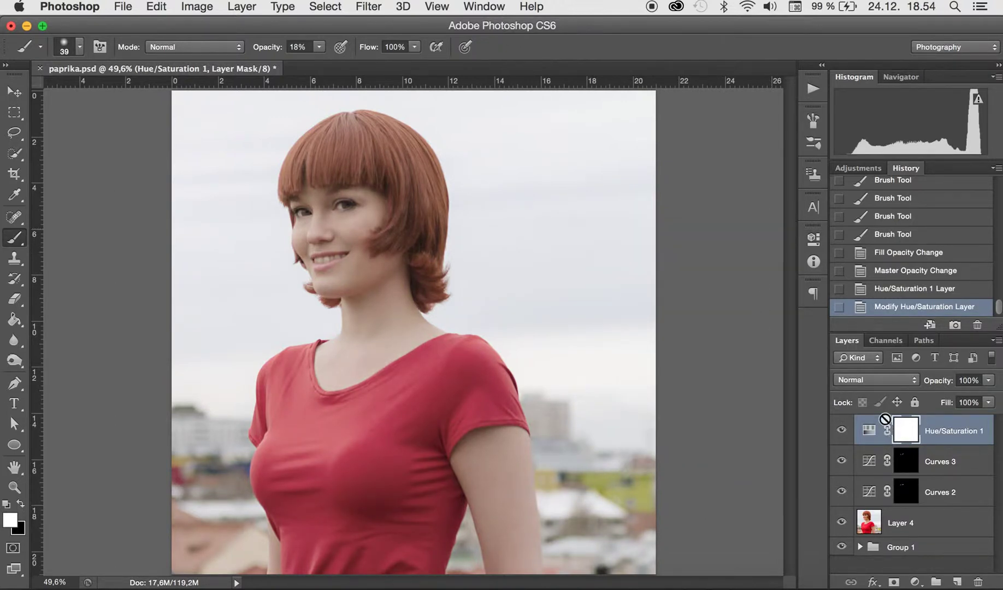
{"action": "key", "text": "super+i"}
Desaturate the whites of both eyes by painting white on the Hue/Saturation mask with an 18 px brush at 100% opacity.
{"action": "key", "text": "super+plus"}
{"action": "key", "text": "super+plus"}
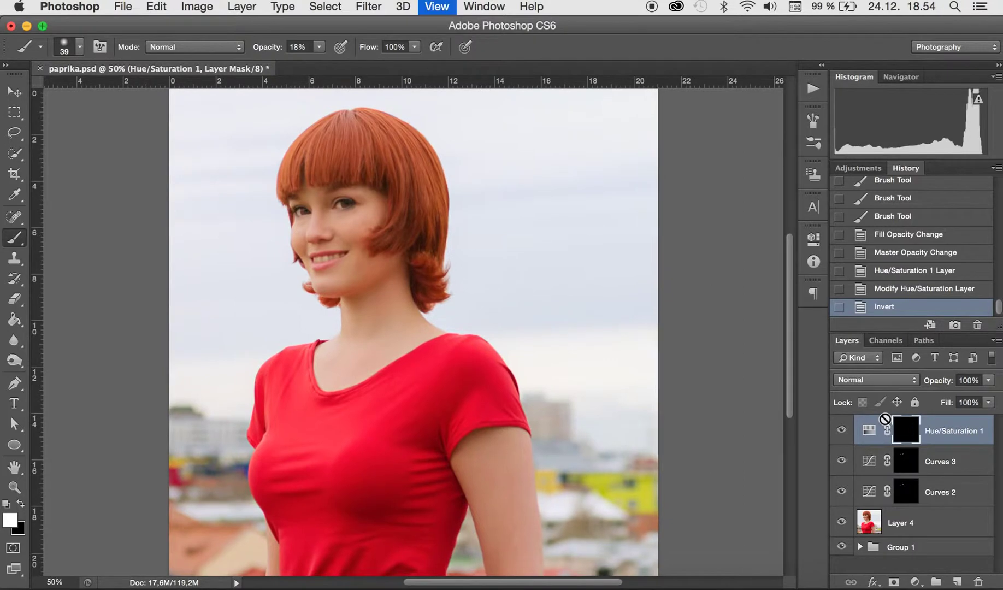
{"action": "key", "text": "super+plus"}
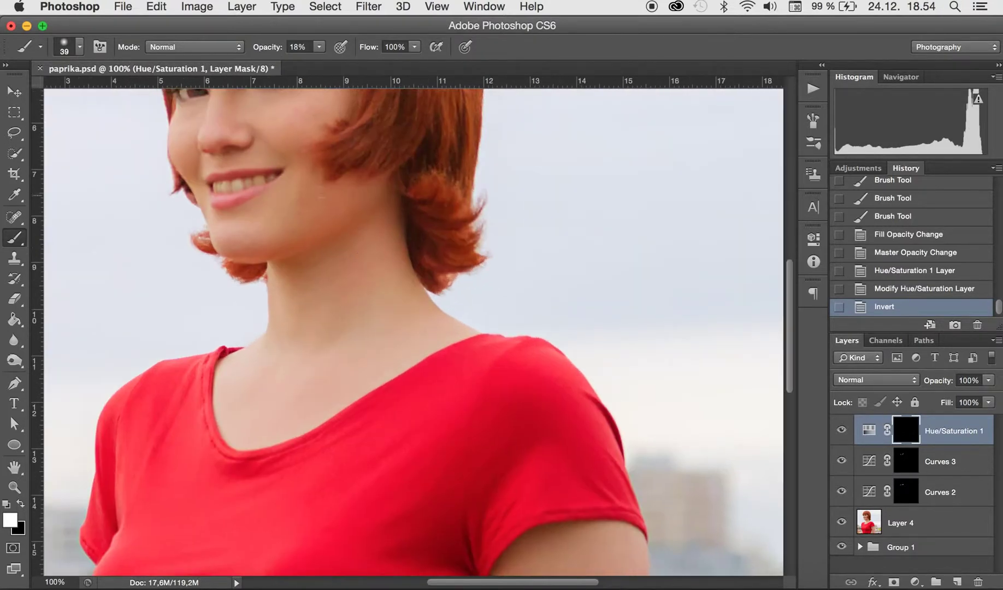
{"action": "scroll", "coordinate": [443, 331], "scroll_direction": "up", "scroll_amount": 5}
{"action": "scroll", "coordinate": [443, 331], "scroll_direction": "left", "scroll_amount": 4}
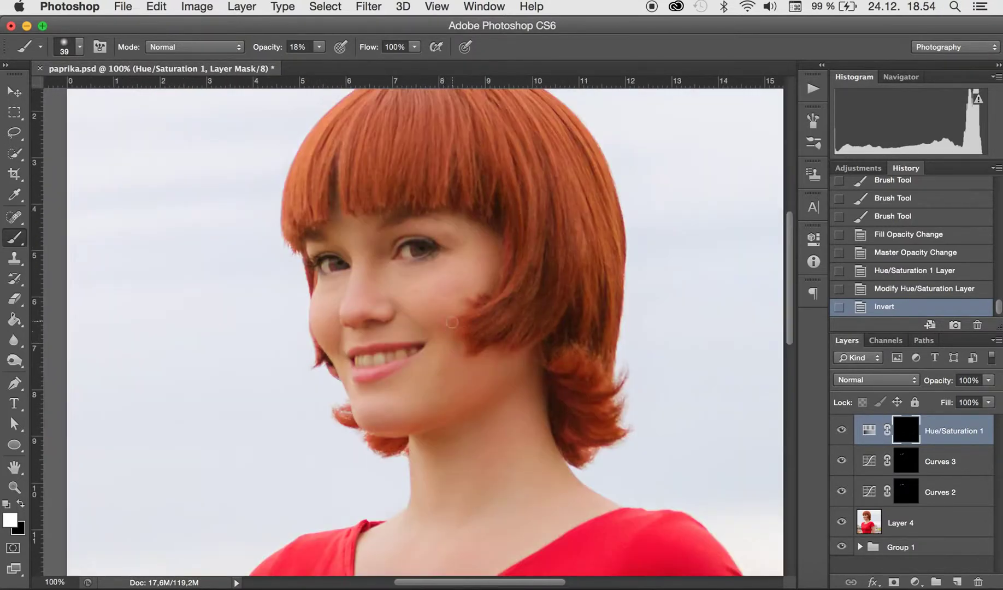
{"action": "key", "text": "super+plus"}
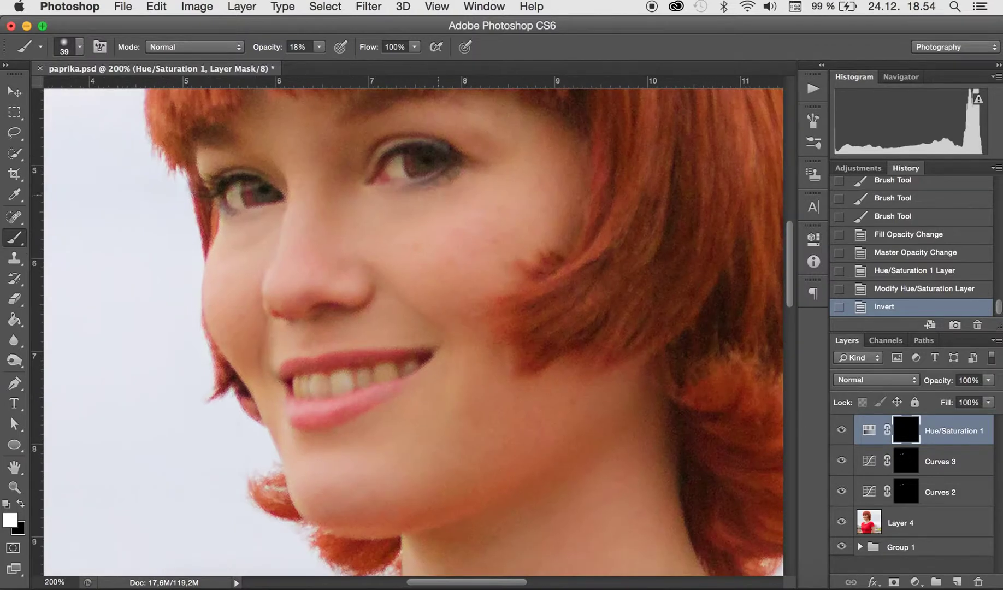
{"action": "scroll", "coordinate": [445, 237], "scroll_direction": "up", "scroll_amount": 1}
{"action": "left_click_drag", "start_coordinate": [389, 181], "coordinate": [381, 183]}
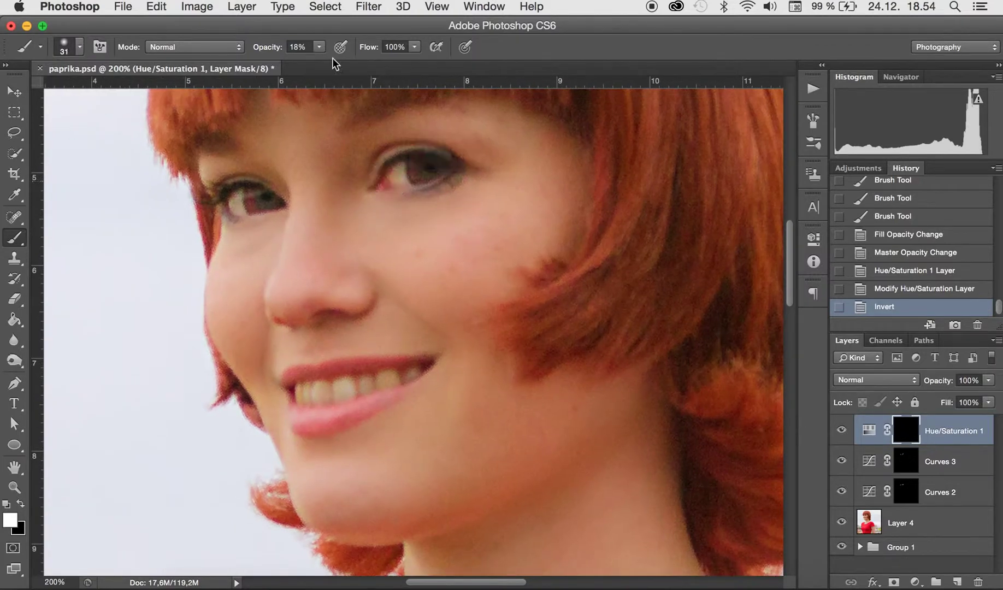
{"action": "left_click", "coordinate": [319, 48]}
{"action": "left_click_drag", "start_coordinate": [323, 64], "coordinate": [387, 66]}
{"action": "left_click", "coordinate": [396, 177]}
{"action": "left_click_drag", "start_coordinate": [394, 177], "coordinate": [383, 176]}
{"action": "left_click", "coordinate": [236, 207]}
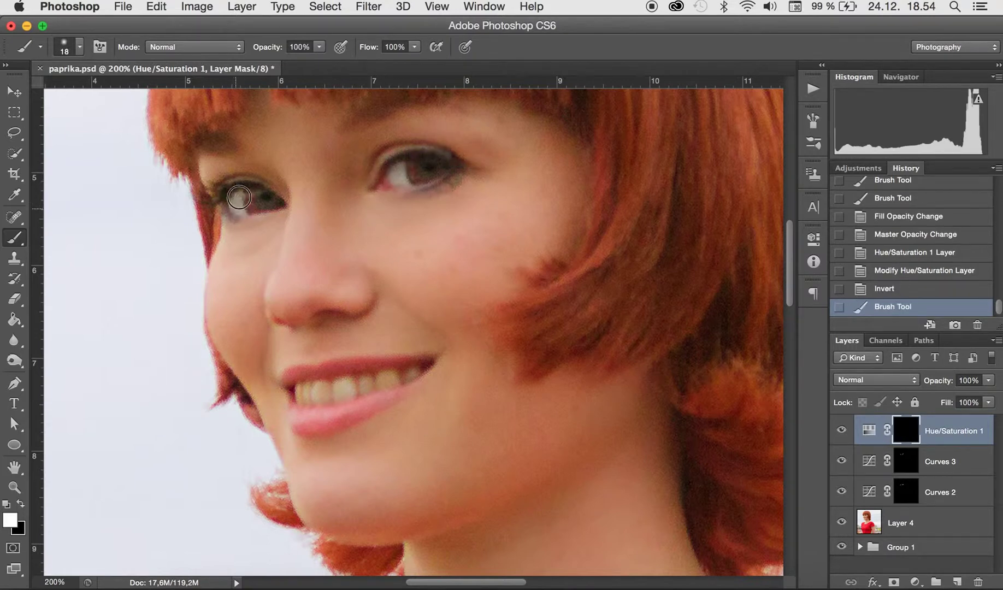
Paint the teeth white on the Hue/Saturation mask, and reduce the layer's fill to 81% and opacity to 79%.
{"action": "left_click", "coordinate": [293, 398]}
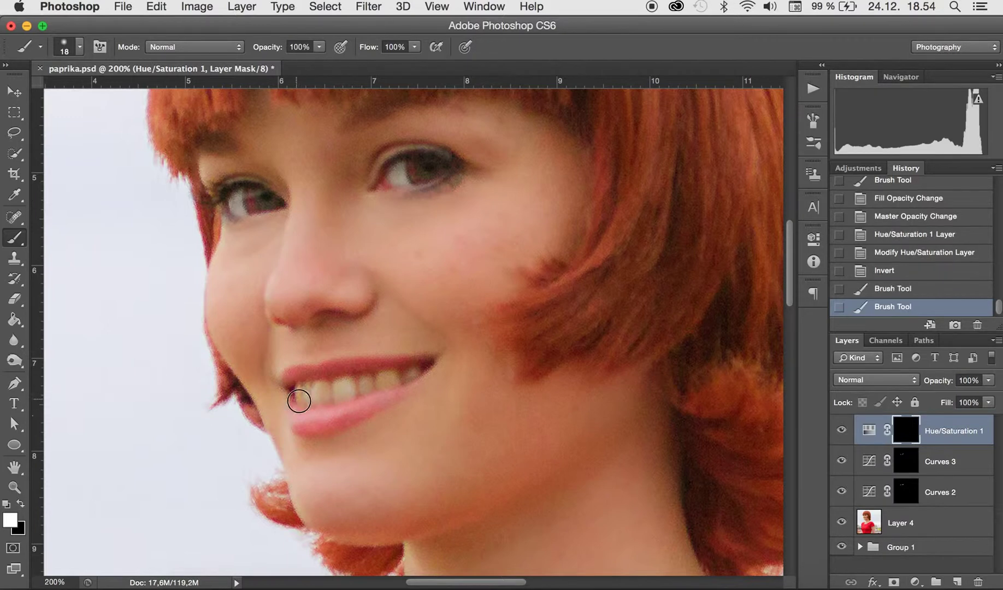
{"action": "mouse_move", "coordinate": [312, 390]}
{"action": "left_mouse_down"}
{"action": "mouse_move", "coordinate": [344, 385]}
{"action": "mouse_move", "coordinate": [345, 399]}
{"action": "mouse_move", "coordinate": [392, 374]}
{"action": "left_mouse_up"}
{"action": "left_click", "coordinate": [988, 403]}
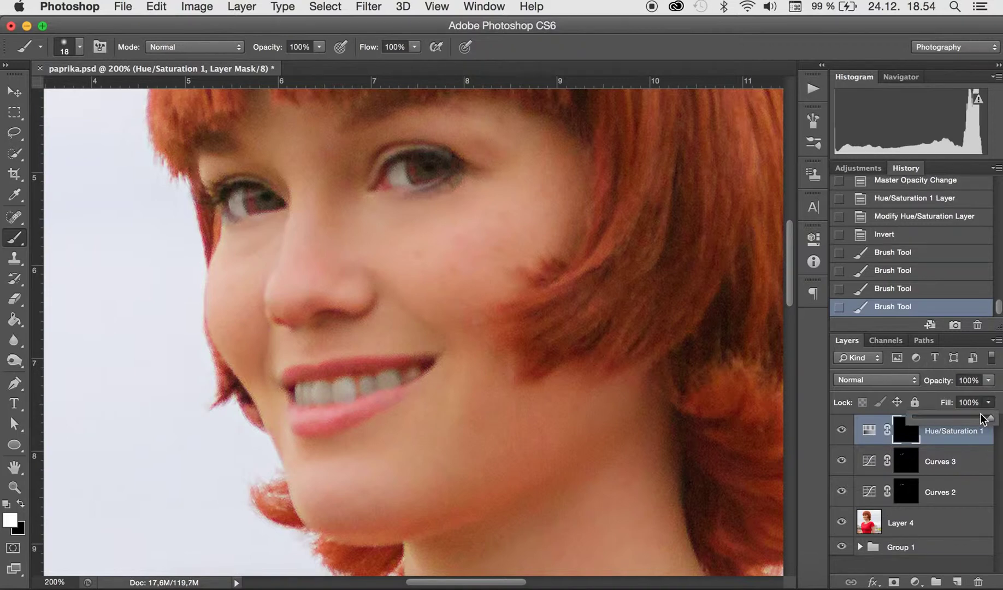
{"action": "left_click_drag", "start_coordinate": [983, 417], "coordinate": [974, 395]}
{"action": "left_click", "coordinate": [988, 380]}
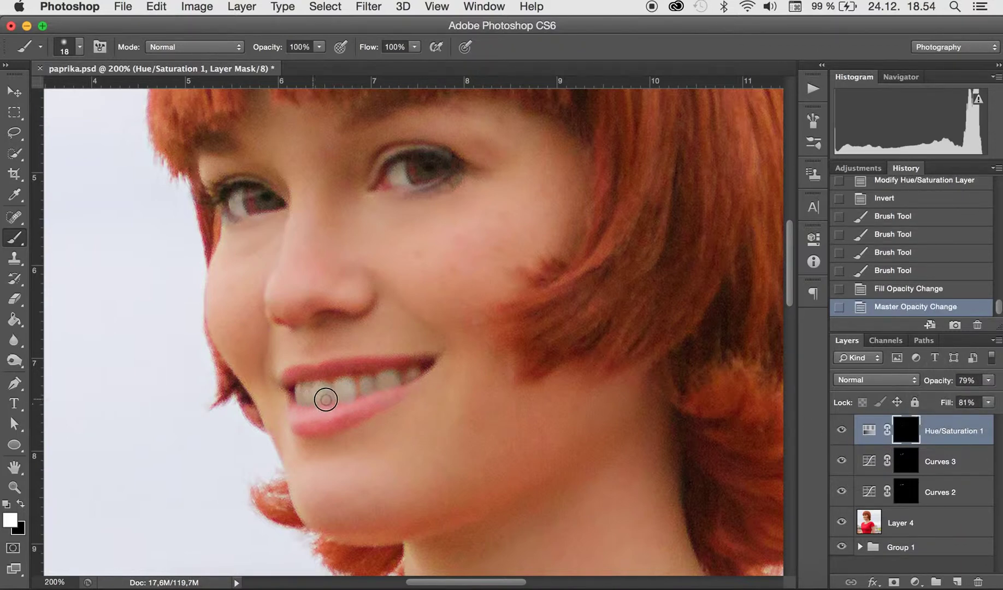
Refine the teeth on the Hue/Saturation mask with more white strokes, and paint black along the lips to restore their colour.
{"action": "left_click_drag", "start_coordinate": [353, 388], "coordinate": [405, 378]}
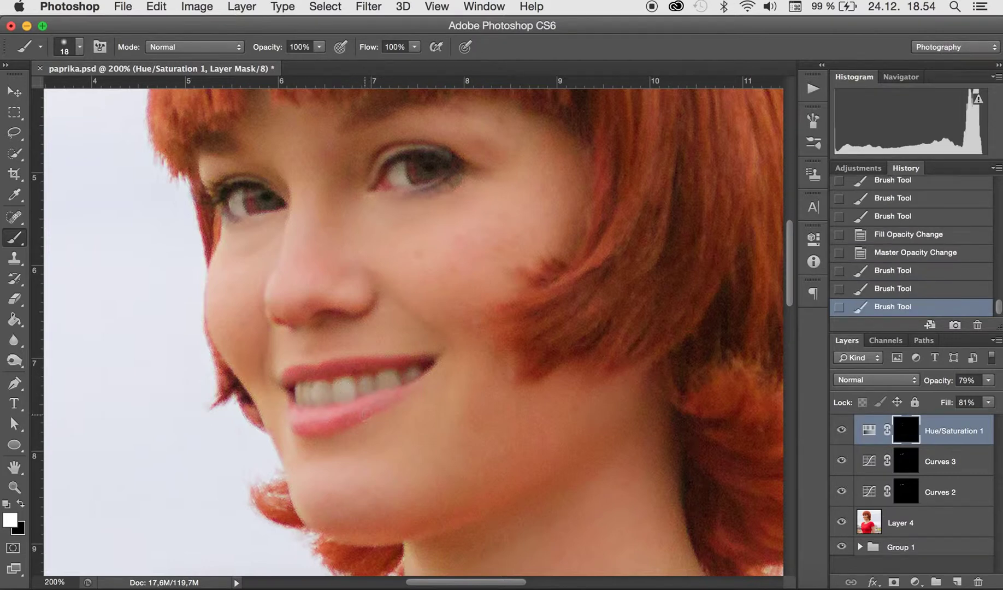
{"action": "key", "text": "x"}
{"action": "left_click_drag", "start_coordinate": [295, 408], "coordinate": [393, 391]}
{"action": "key", "text": "x"}
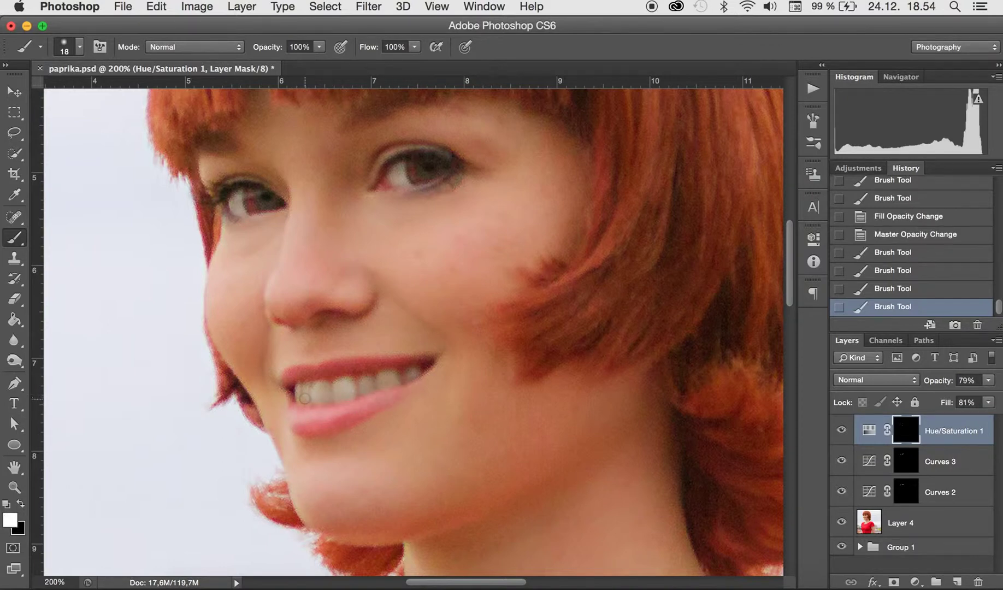
{"action": "key", "text": "x"}
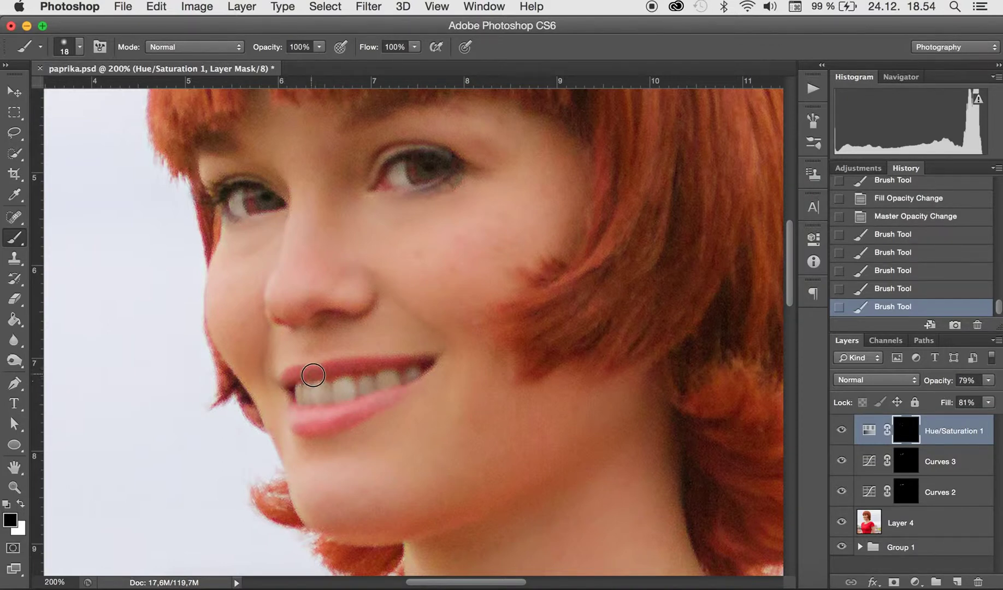
Raise the Hue/Saturation 1 layer's lightness to +7 and compare the whole portrait with and without the layer.
{"action": "left_click_drag", "start_coordinate": [399, 248], "coordinate": [411, 290]}
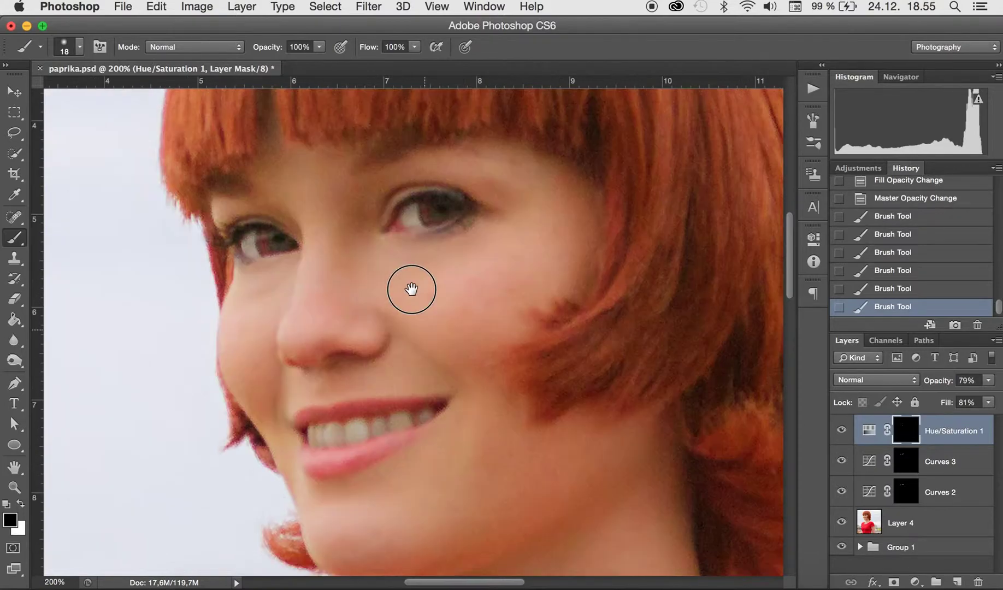
{"action": "key", "text": "super+0"}
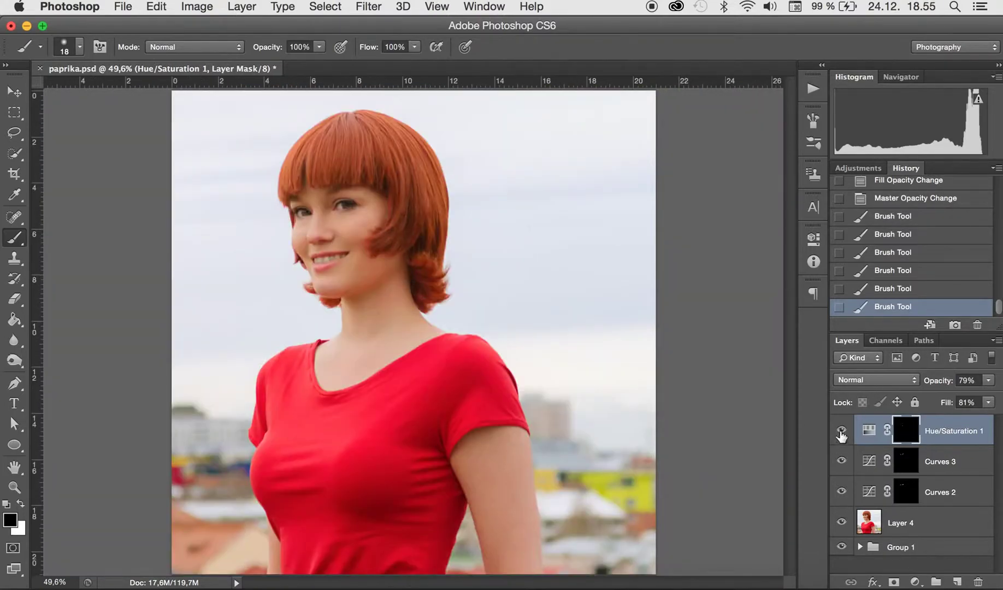
{"action": "left_click", "coordinate": [841, 432]}
{"action": "double_click", "coordinate": [867, 431]}
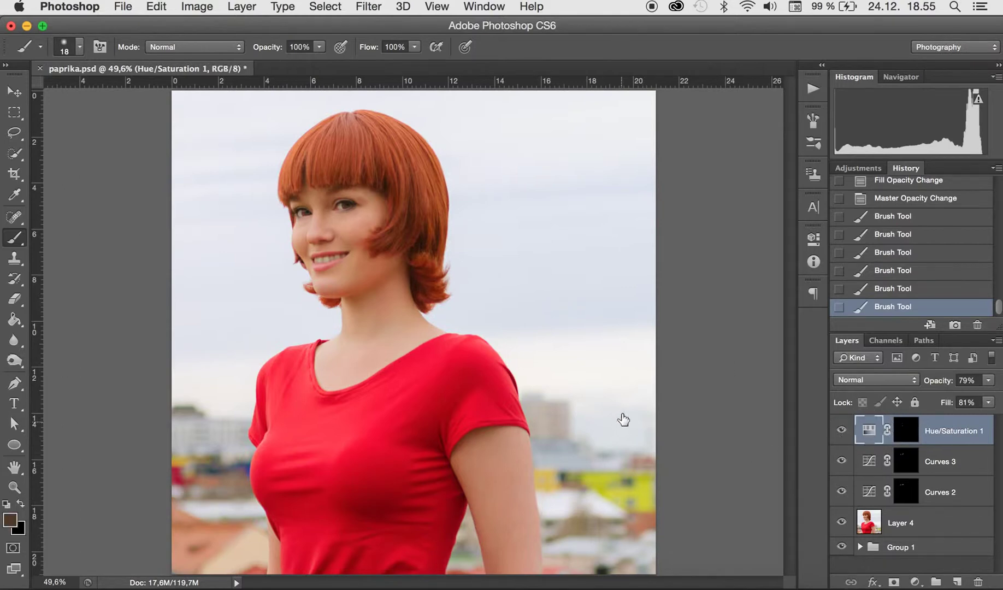
{"action": "left_click_drag", "start_coordinate": [709, 398], "coordinate": [709, 400]}
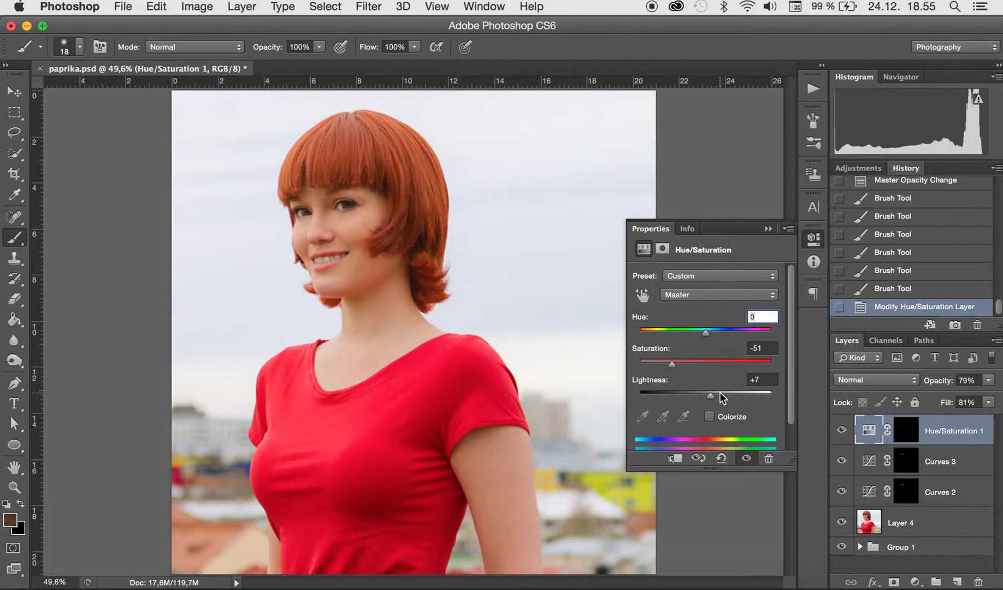
{"action": "left_click", "coordinate": [841, 430]}
{"action": "left_click", "coordinate": [841, 431]}
{"action": "left_click", "coordinate": [768, 229]}
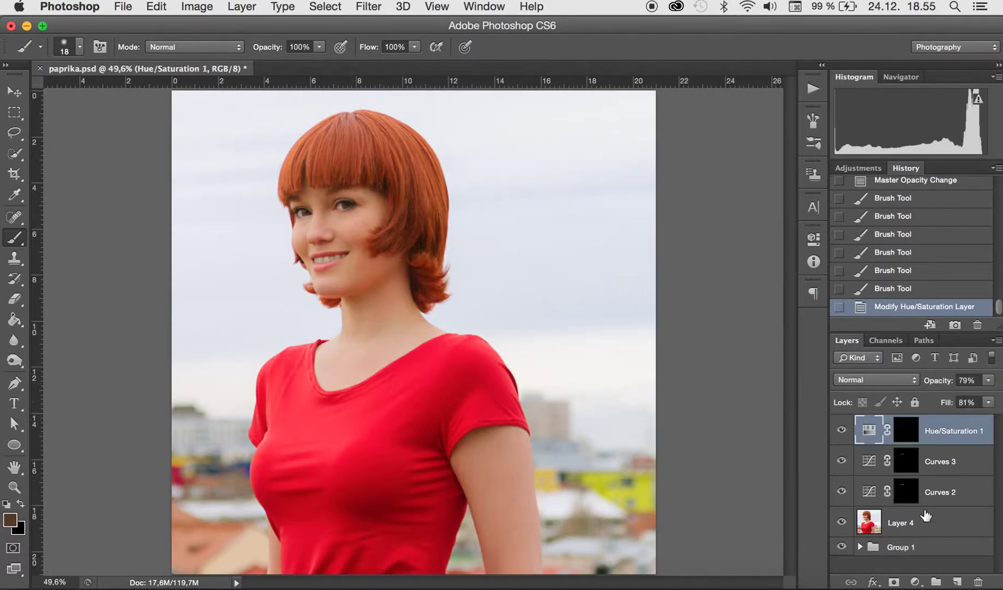
Create a new empty layer above Hue/Saturation 1.
{"action": "left_click", "coordinate": [250, 6]}
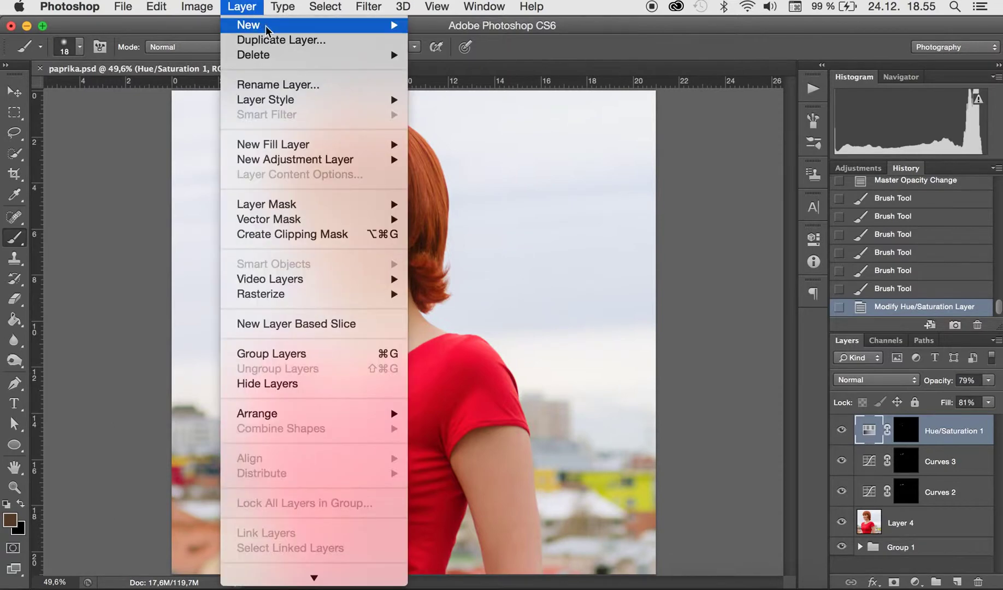
{"action": "left_click", "coordinate": [413, 34]}
{"action": "left_click", "coordinate": [249, 7]}
{"action": "left_click", "coordinate": [420, 28]}
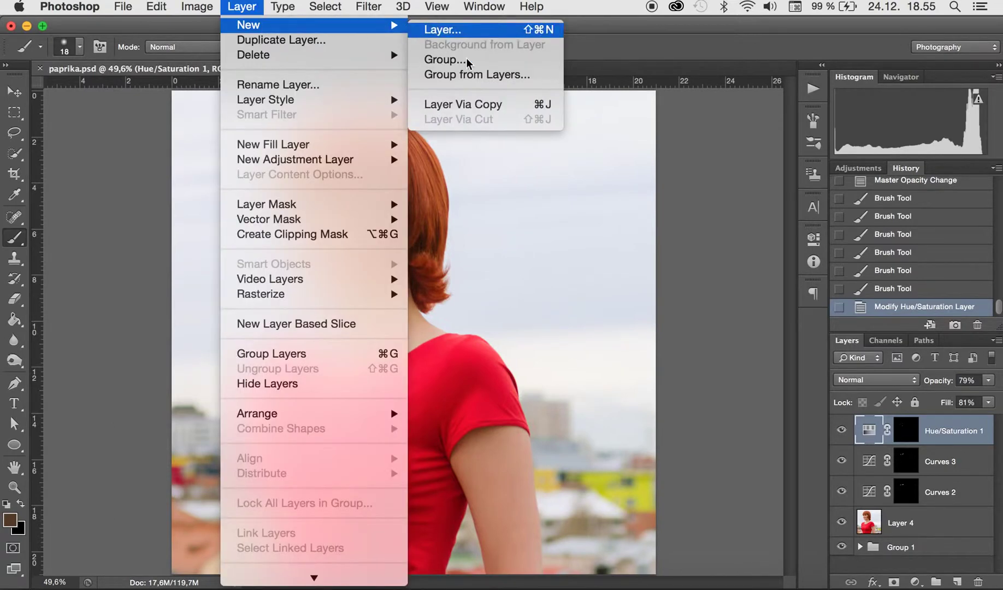
{"action": "left_click", "coordinate": [628, 329]}
Draw a filled white circle over the right-hand eye's iris on Layer 5 with the Ellipse tool.
{"action": "key", "text": "super+plus"}
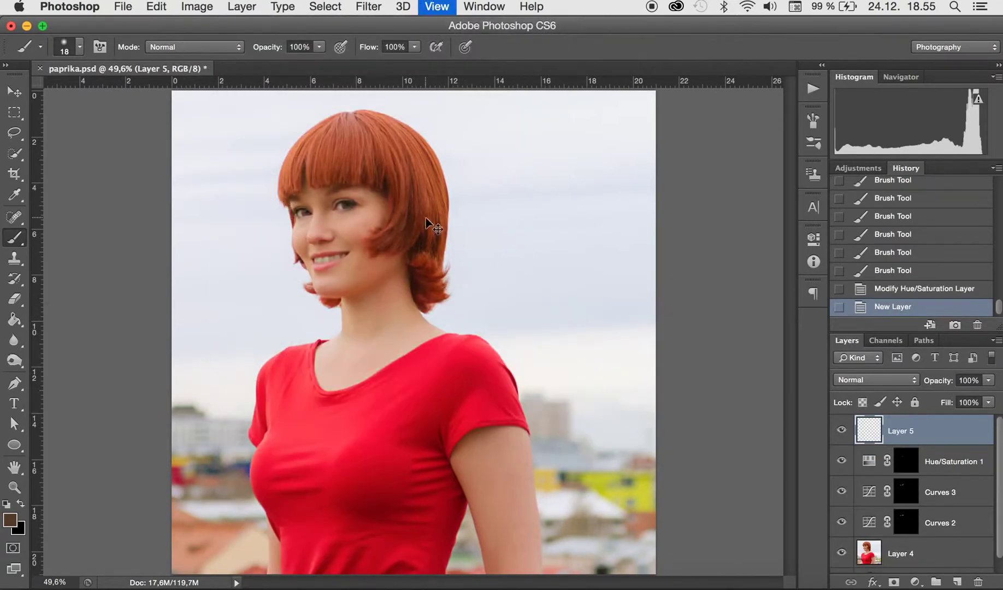
{"action": "key", "text": "super+plus"}
{"action": "key", "text": "super+plus"}
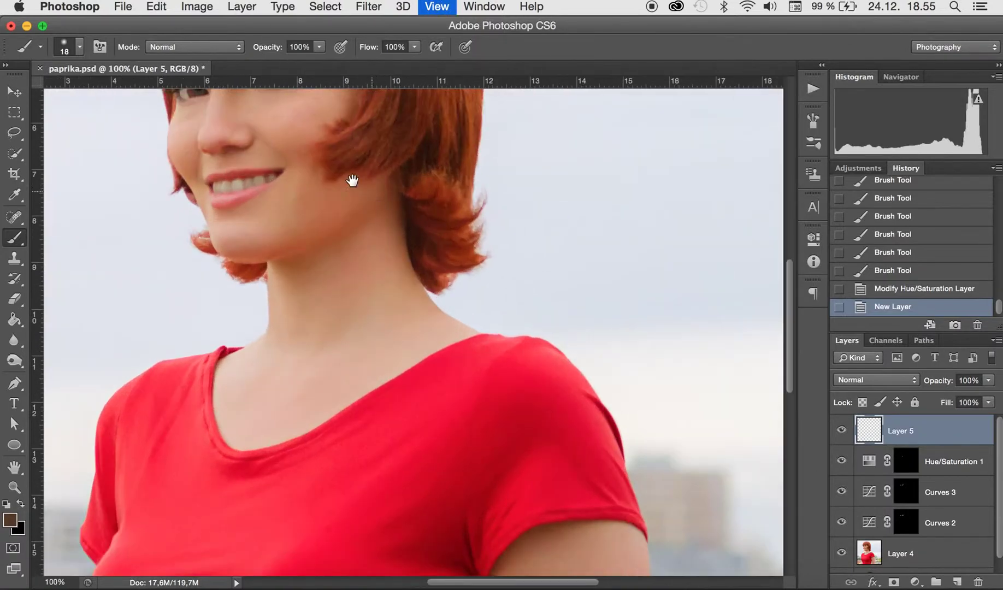
{"action": "key", "text": "super+plus"}
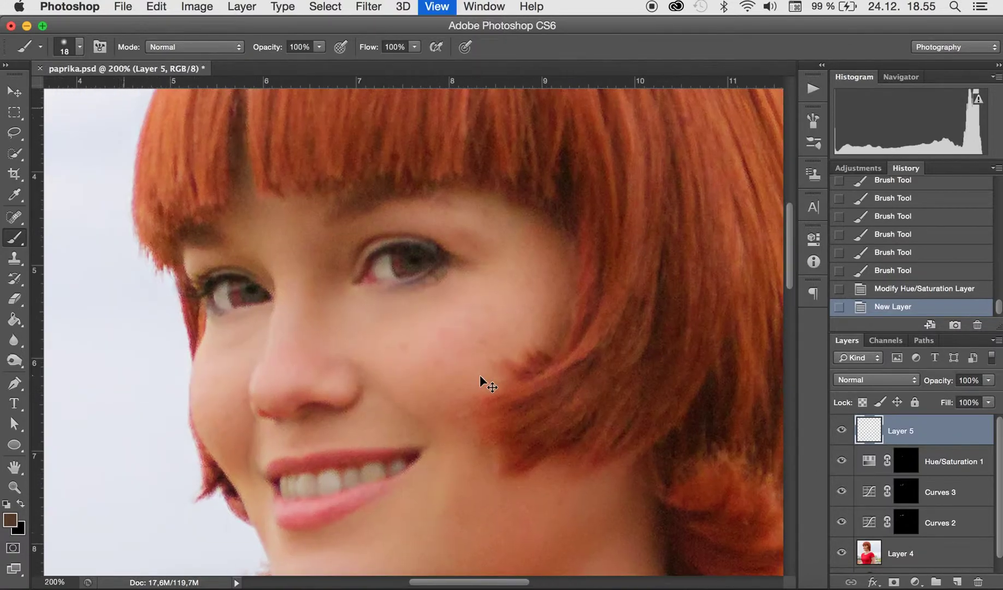
{"action": "key", "text": "d"}
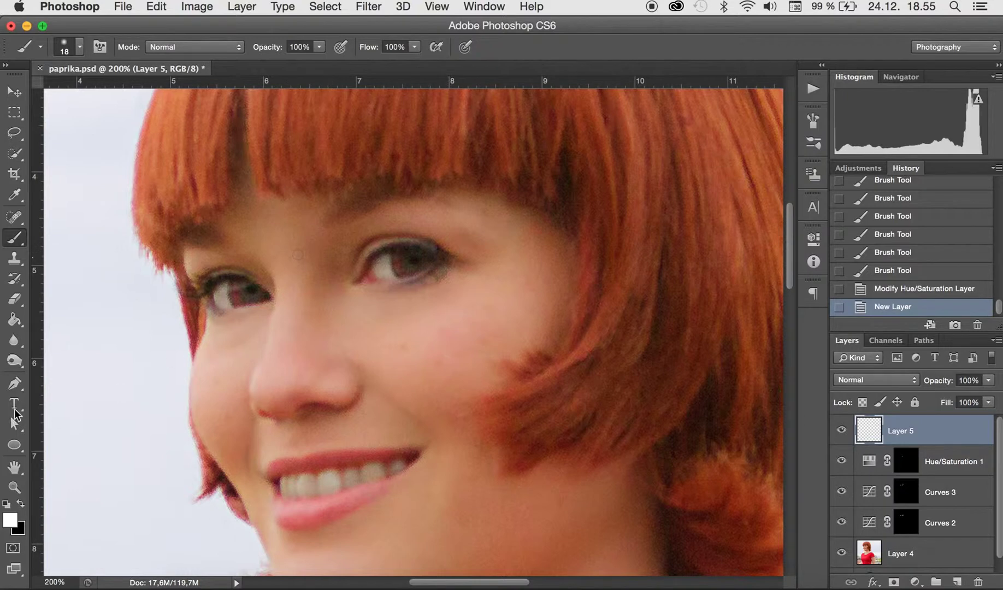
{"action": "left_click", "coordinate": [14, 445]}
{"action": "left_click_drag", "start_coordinate": [396, 250], "coordinate": [439, 280]}
Select the upper half of the white circle on Layer 5 with the Rectangular Marquee and clear it.
{"action": "left_click", "coordinate": [19, 116]}
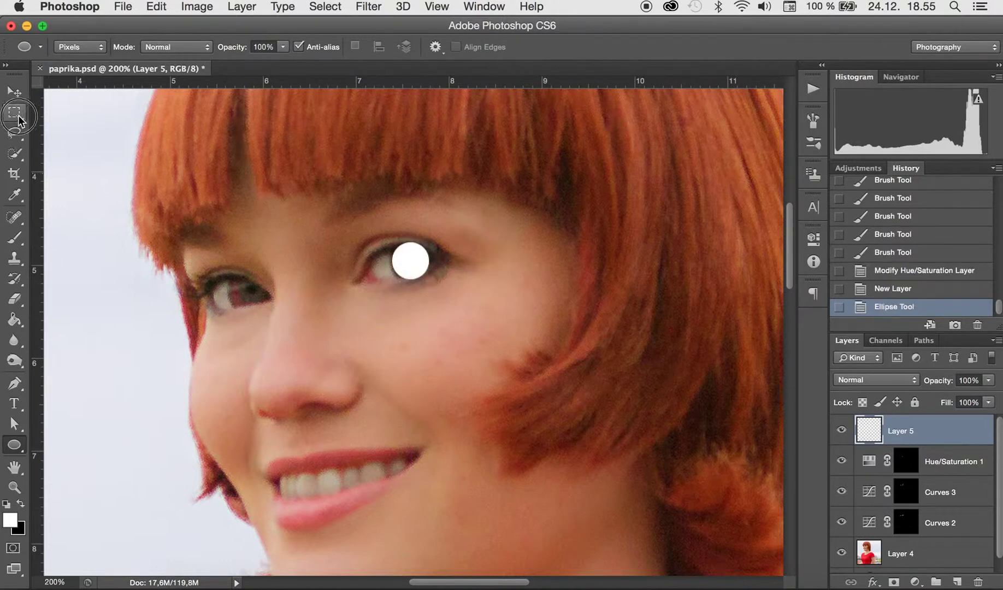
{"action": "left_click_drag", "start_coordinate": [374, 228], "coordinate": [456, 262]}
{"action": "key", "text": "Delete"}
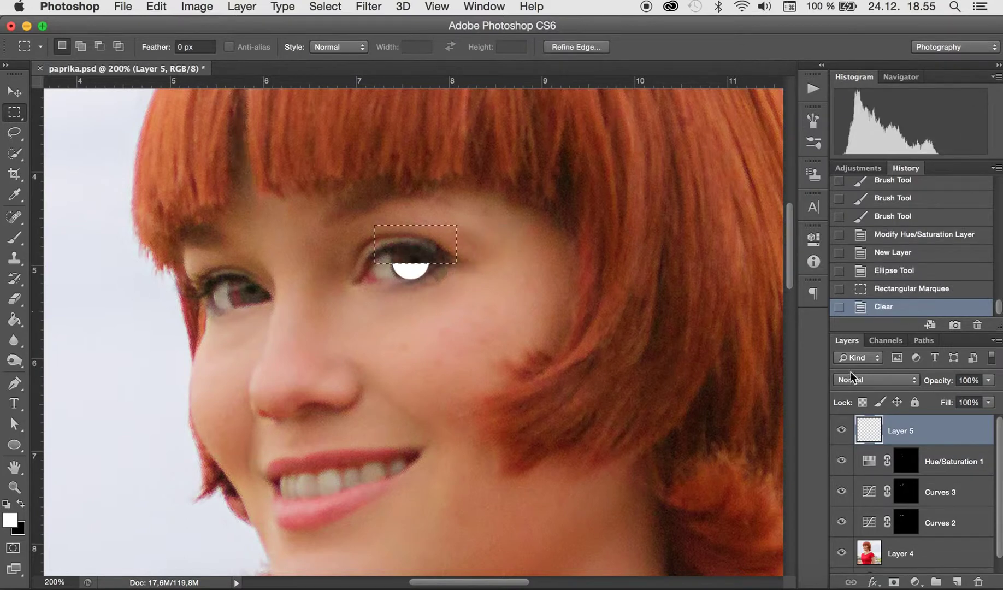
Load the remaining half circle as a selection, nudge the outline upward, clear inside it to leave a thin crescent, and deselect.
{"action": "left_click", "coordinate": [863, 430], "text": "super"}
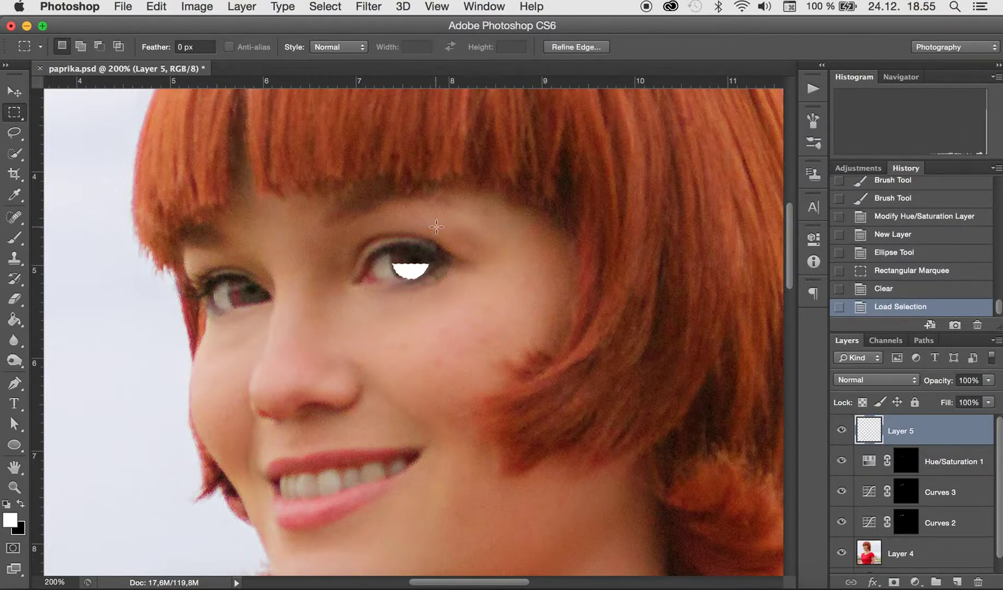
{"action": "key", "text": "Up"}
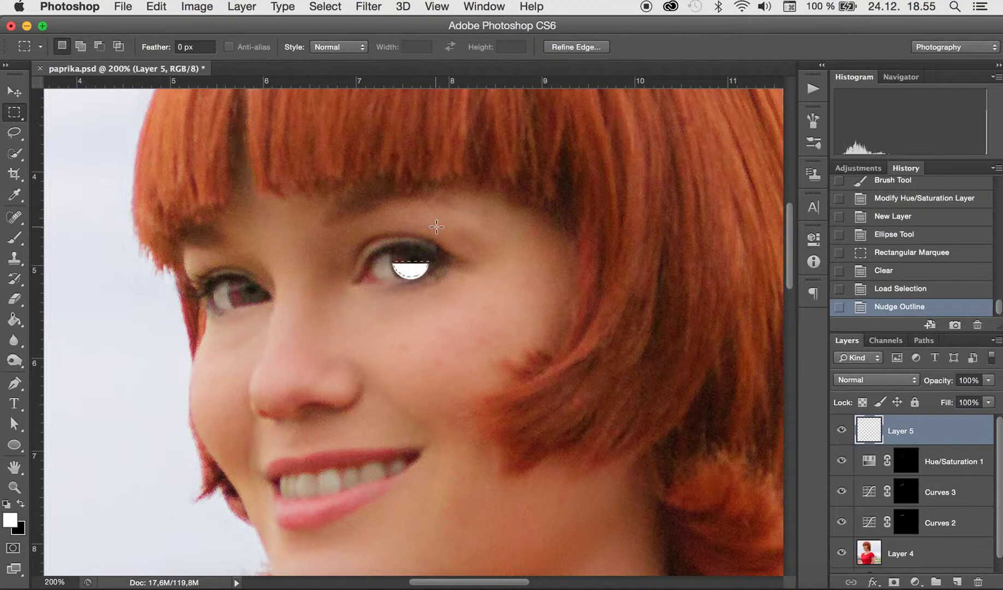
{"action": "key", "text": "Delete"}
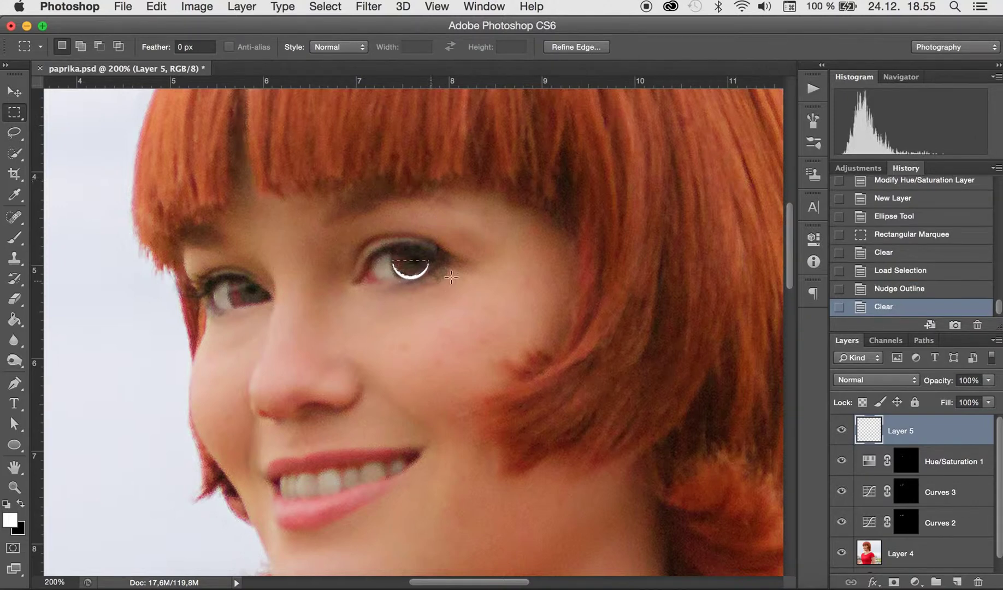
{"action": "key", "text": "super+d"}
Apply a Gaussian Blur with a 3,1 pixel radius to the white crescent on Layer 5.
{"action": "left_click", "coordinate": [367, 7]}
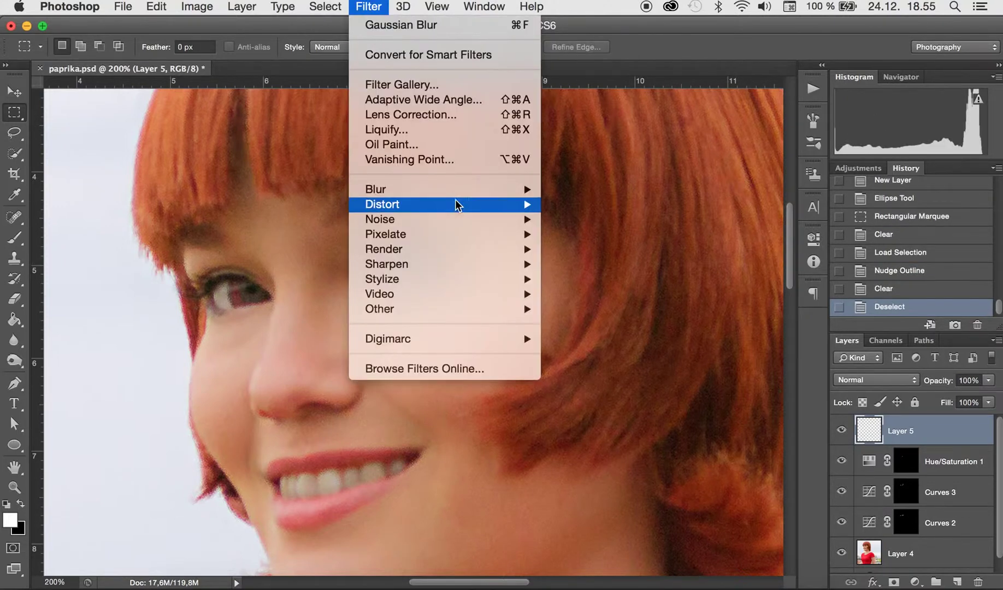
{"action": "mouse_move", "coordinate": [463, 189]}
{"action": "left_click", "coordinate": [601, 309]}
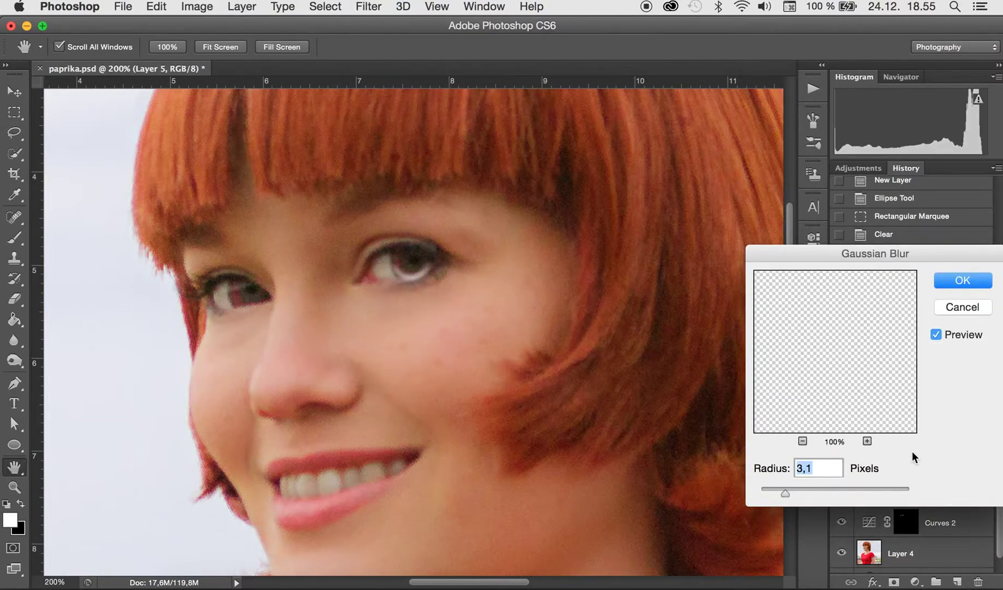
{"action": "left_click", "coordinate": [949, 281]}
{"action": "key", "text": "m"}
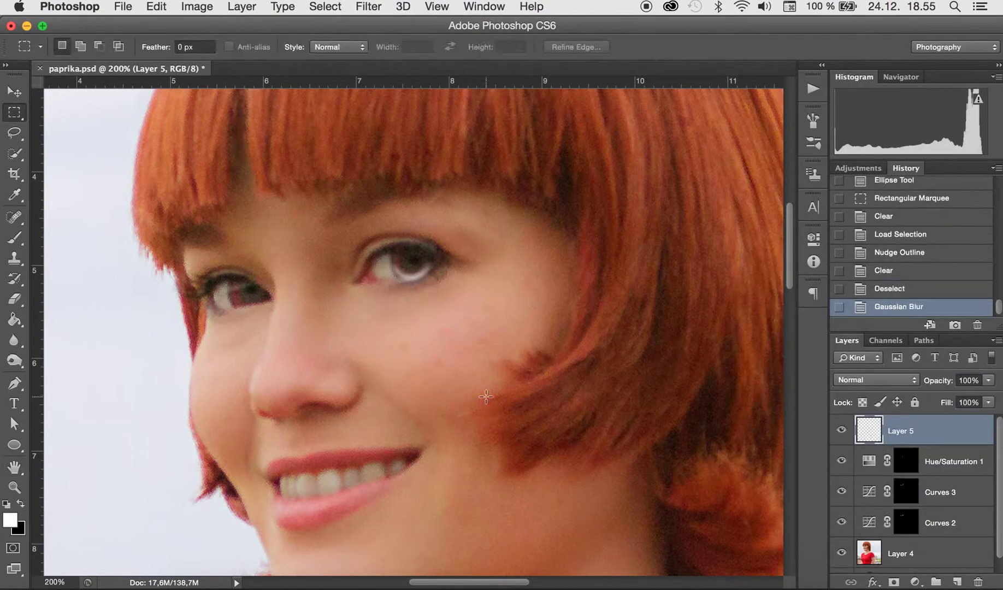
Duplicate the blurred crescent layer, move the copy onto the left-hand eye's iris, and distort its corner to fit the iris.
{"action": "key", "text": "super+j"}
{"action": "key", "text": "v"}
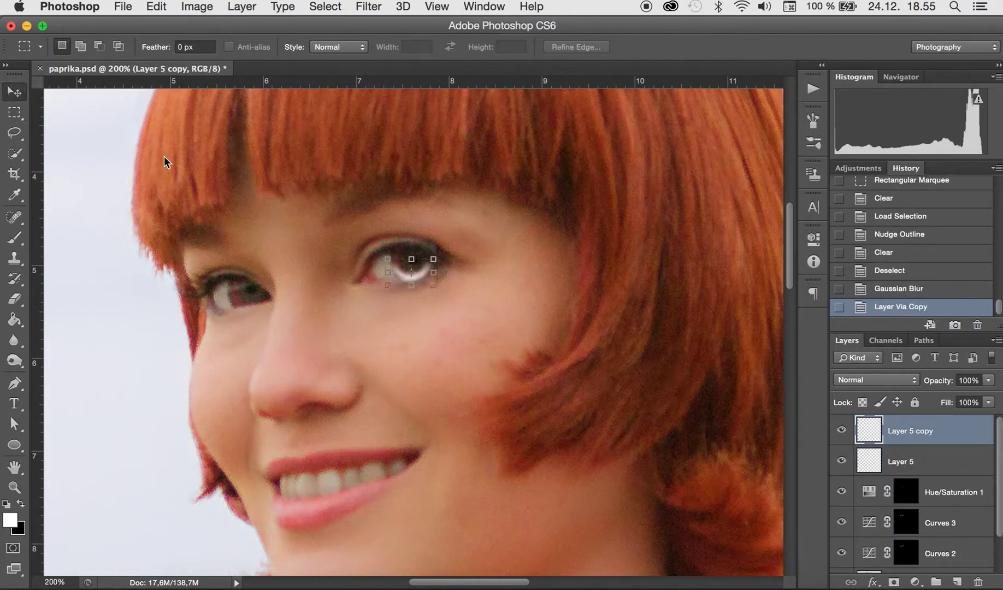
{"action": "left_click_drag", "start_coordinate": [403, 280], "coordinate": [242, 305]}
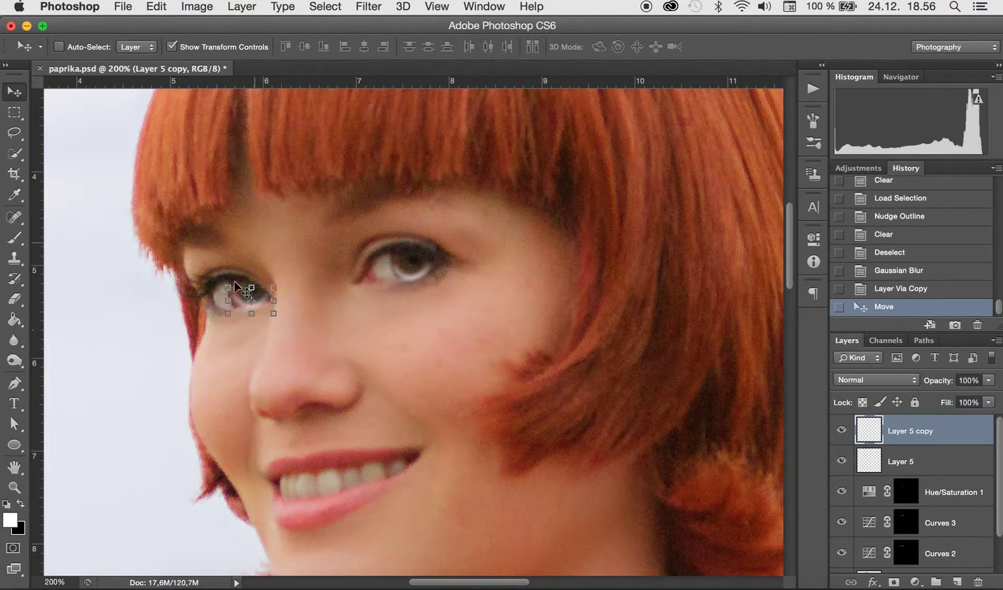
{"action": "left_click_drag", "start_coordinate": [250, 286], "coordinate": [224, 321]}
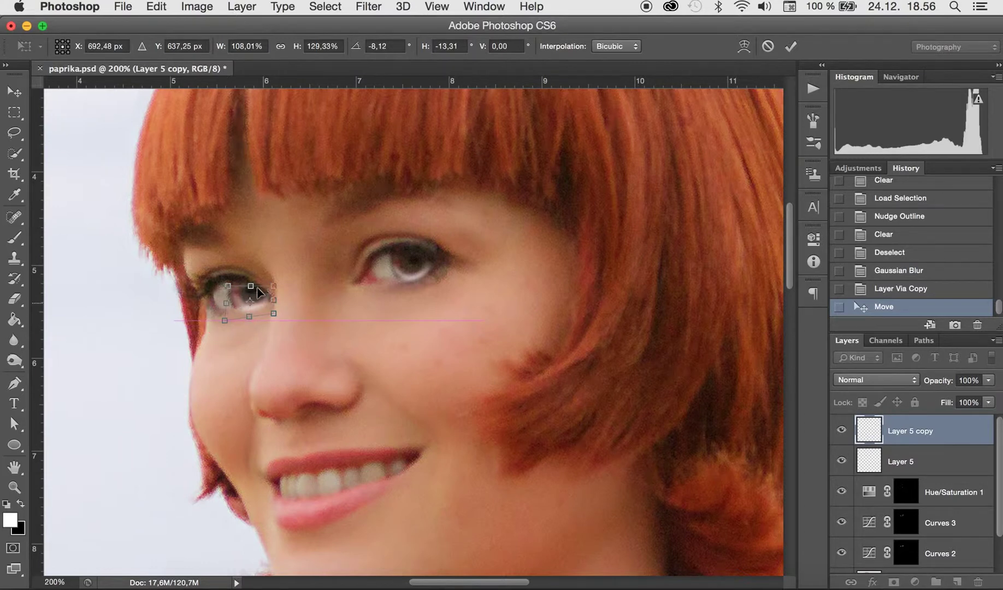
{"action": "key", "text": "Return"}
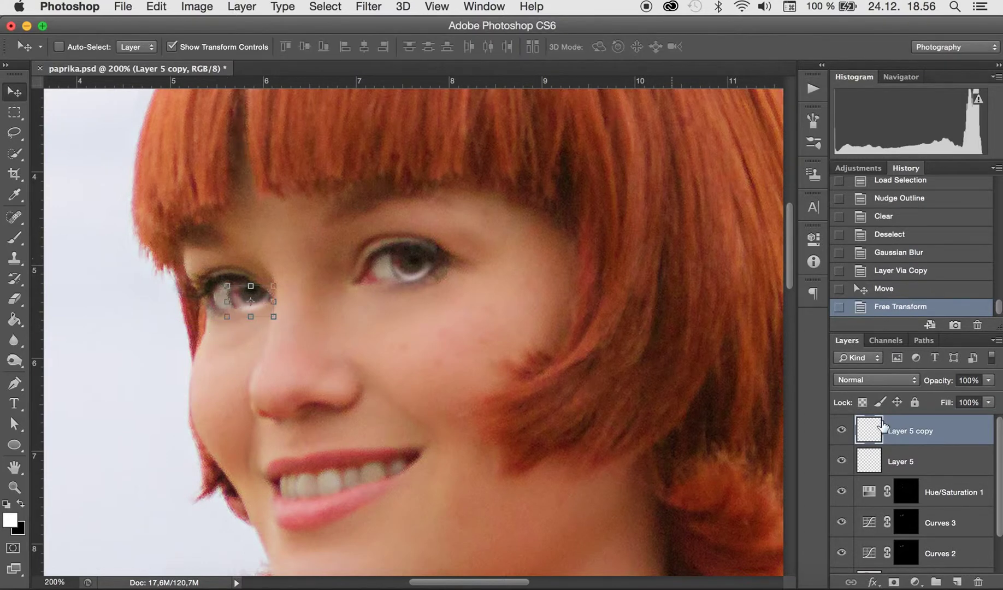
Distort the crescent on Layer 5 by its two left corners so it fits the right-hand eye's iris.
{"action": "left_click", "coordinate": [935, 465]}
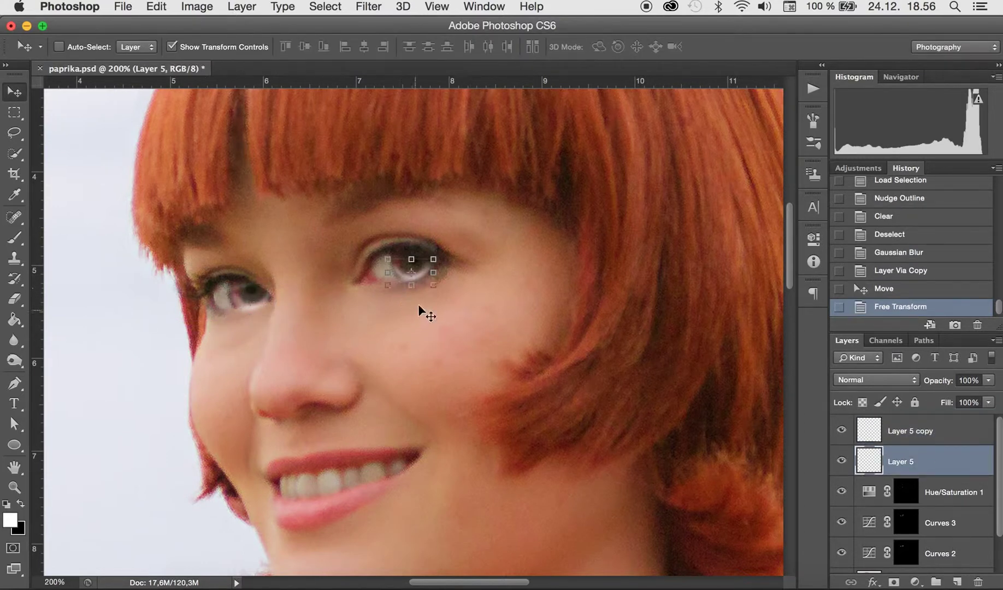
{"action": "mouse_move", "coordinate": [388, 262]}
{"action": "left_mouse_down"}
{"action": "mouse_move", "coordinate": [391, 240]}
{"action": "mouse_move", "coordinate": [388, 249]}
{"action": "left_mouse_up"}
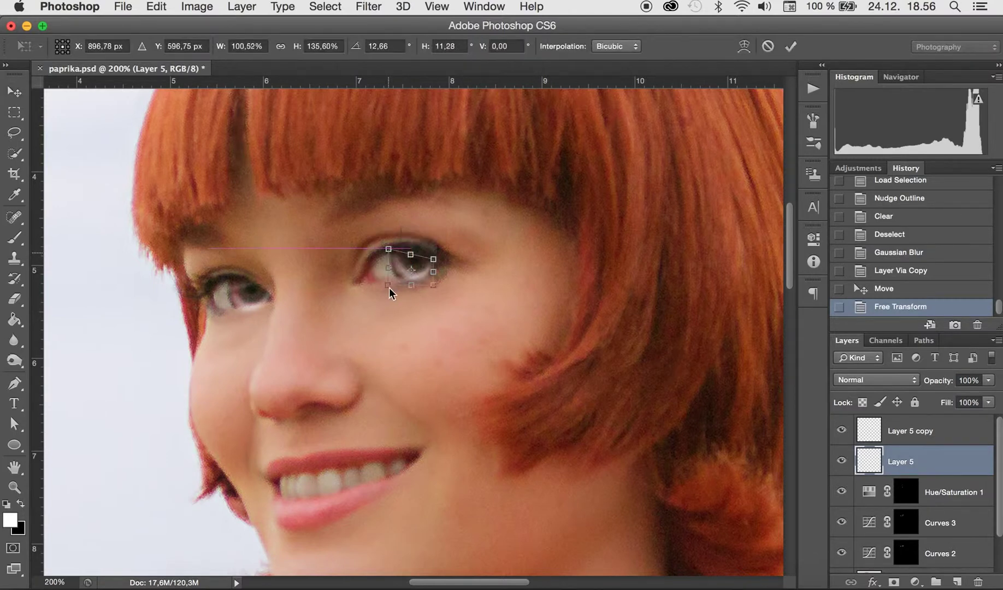
{"action": "left_click_drag", "start_coordinate": [386, 293], "coordinate": [384, 300]}
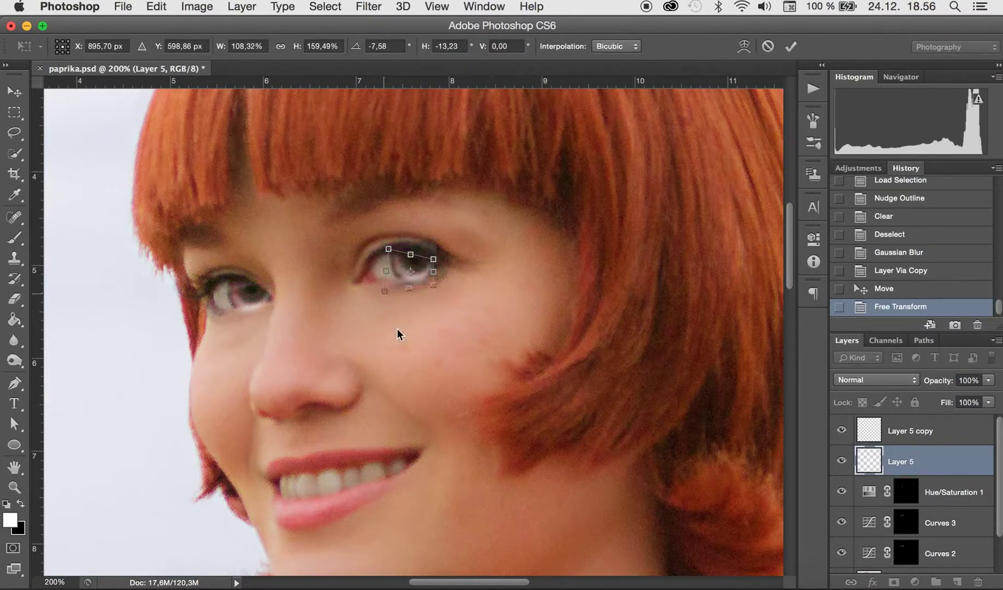
{"action": "key", "text": "Return"}
Add a layer mask to Layer 5 and paint black where the crescent spills over the right-hand eye's lower lid.
{"action": "key", "text": "l"}
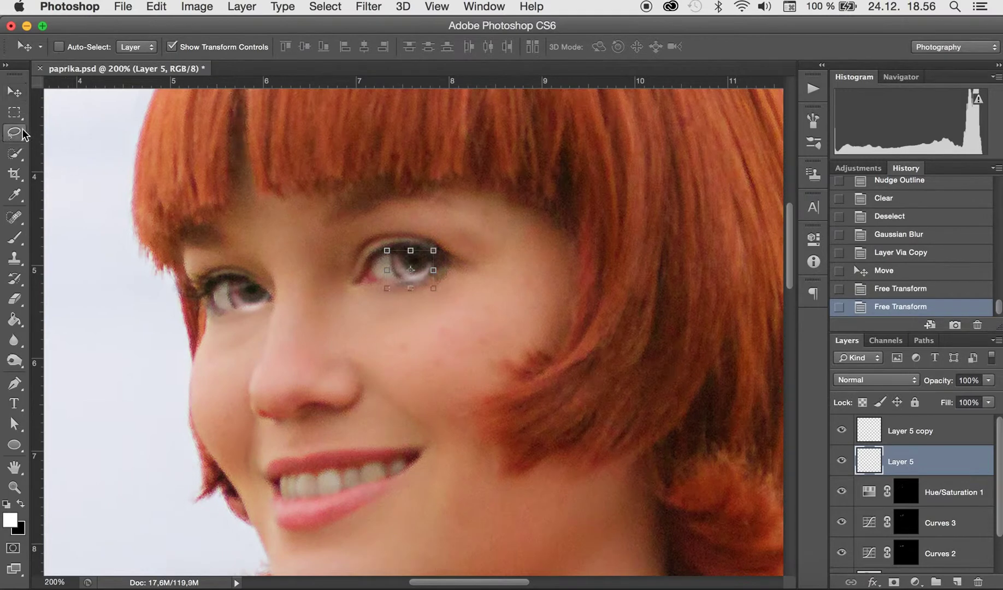
{"action": "left_click", "coordinate": [894, 582]}
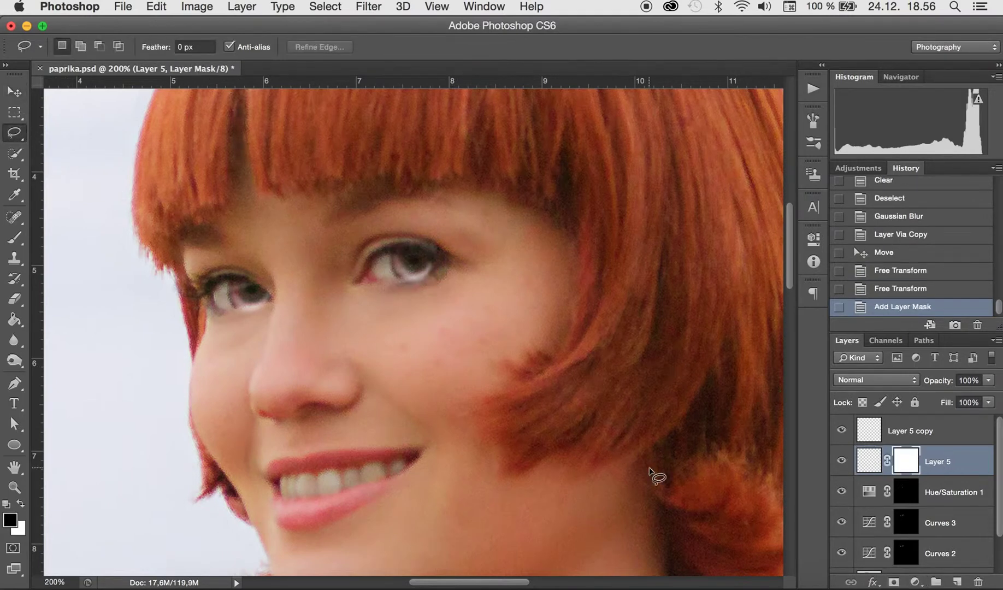
{"action": "key", "text": "b"}
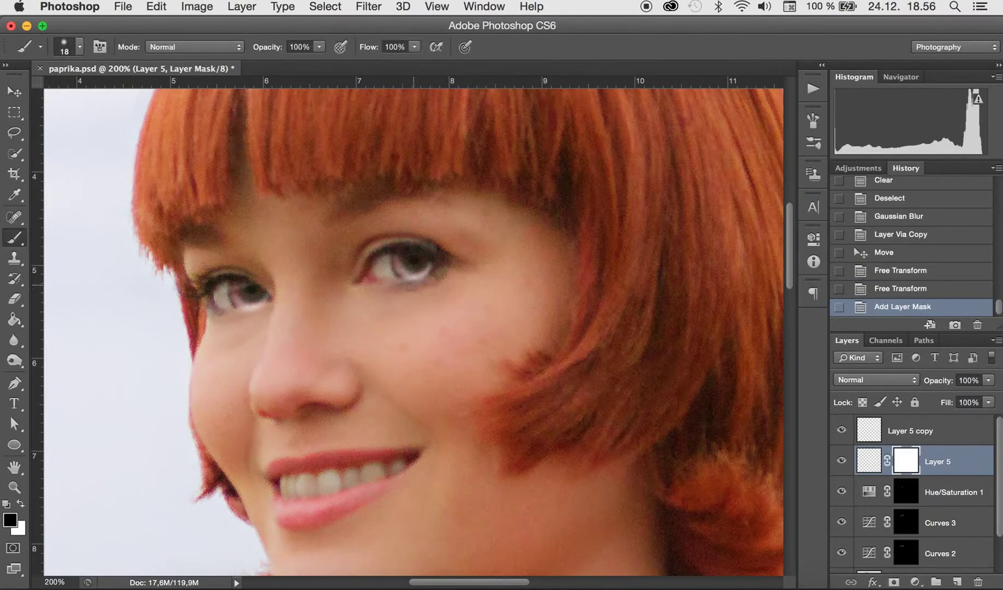
{"action": "mouse_move", "coordinate": [414, 283]}
{"action": "left_mouse_down"}
{"action": "mouse_move", "coordinate": [432, 276]}
{"action": "mouse_move", "coordinate": [404, 285]}
{"action": "mouse_move", "coordinate": [433, 276]}
{"action": "mouse_move", "coordinate": [402, 285]}
{"action": "mouse_move", "coordinate": [440, 263]}
{"action": "mouse_move", "coordinate": [414, 279]}
{"action": "mouse_move", "coordinate": [422, 339]}
{"action": "left_mouse_up"}
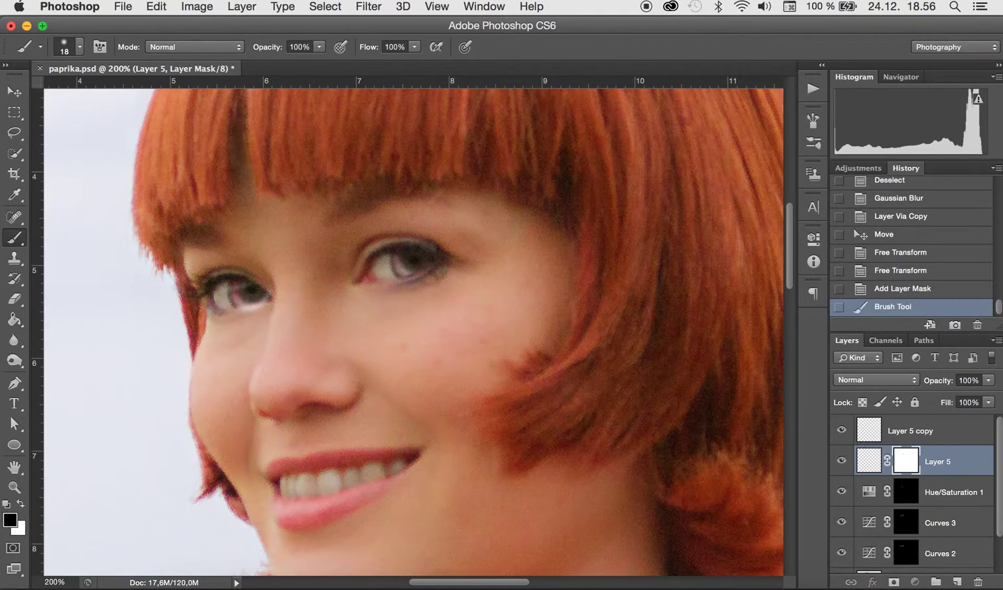
Add a layer mask to the copied crescent layer and paint black along the left-hand eye's lower lid.
{"action": "left_click", "coordinate": [940, 431]}
{"action": "left_click", "coordinate": [894, 582]}
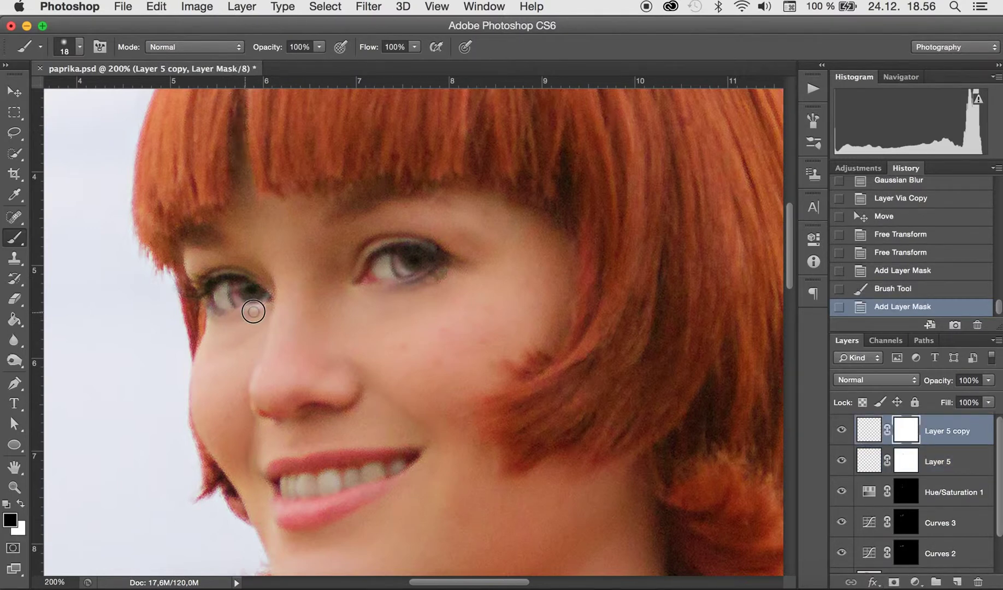
{"action": "mouse_move", "coordinate": [237, 312]}
{"action": "left_mouse_down"}
{"action": "mouse_move", "coordinate": [266, 307]}
{"action": "mouse_move", "coordinate": [250, 345]}
{"action": "mouse_move", "coordinate": [268, 321]}
{"action": "mouse_move", "coordinate": [319, 358]}
{"action": "mouse_move", "coordinate": [253, 312]}
{"action": "left_mouse_up"}
Dab white on the copied crescent's mask over the left-hand eye's iris with a size 9 brush at 20% opacity.
{"action": "key", "text": "x"}
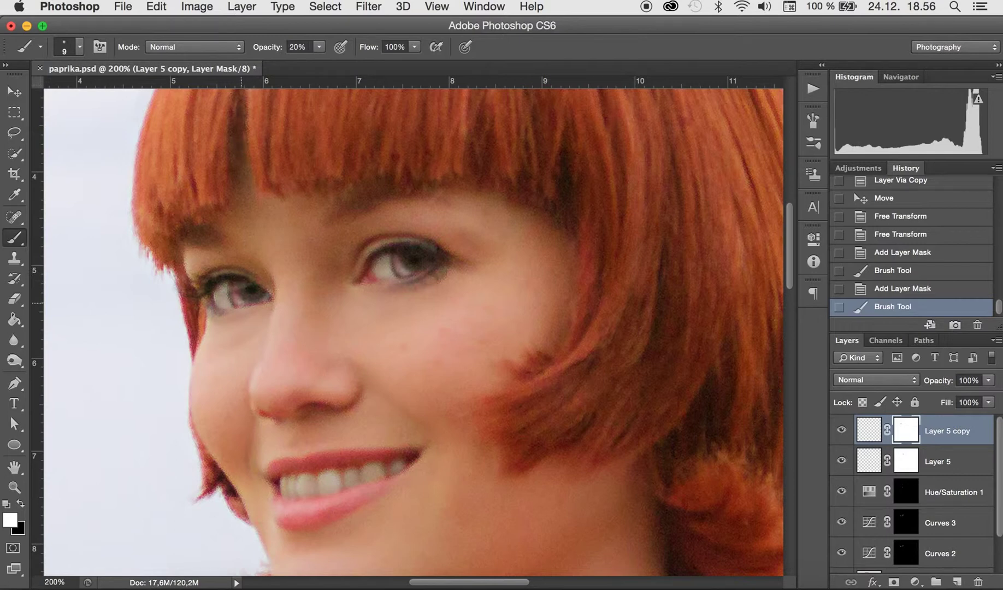
{"action": "left_click", "coordinate": [241, 302]}
{"action": "left_click", "coordinate": [243, 303]}
{"action": "left_click", "coordinate": [244, 302]}
{"action": "left_click", "coordinate": [245, 301]}
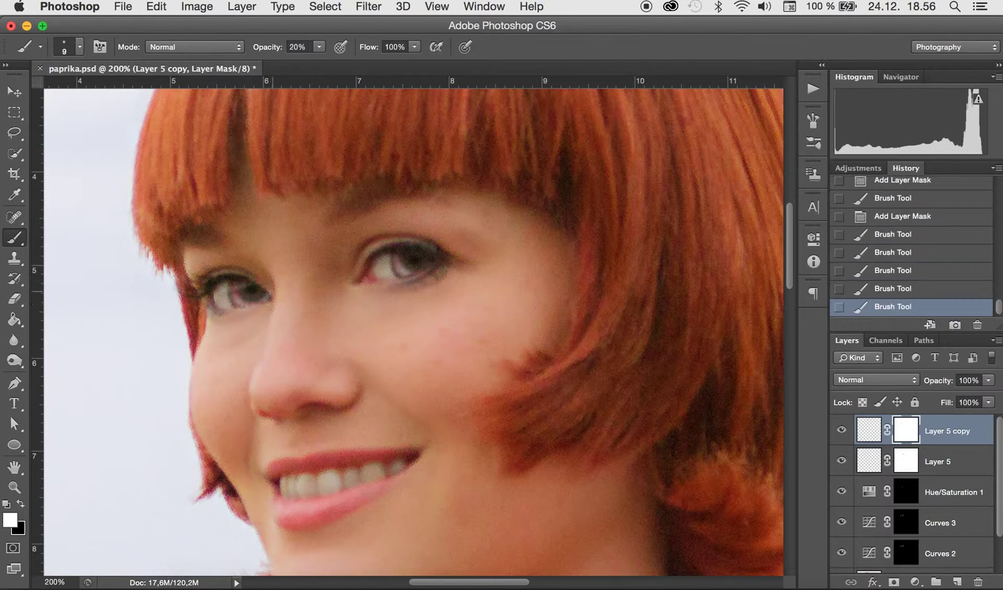
{"action": "left_click", "coordinate": [273, 291]}
{"action": "left_click", "coordinate": [422, 266]}
Retouch Layer 5's mask with white dabs over the right-hand eye's iris at 20% brush opacity.
{"action": "left_click", "coordinate": [918, 465]}
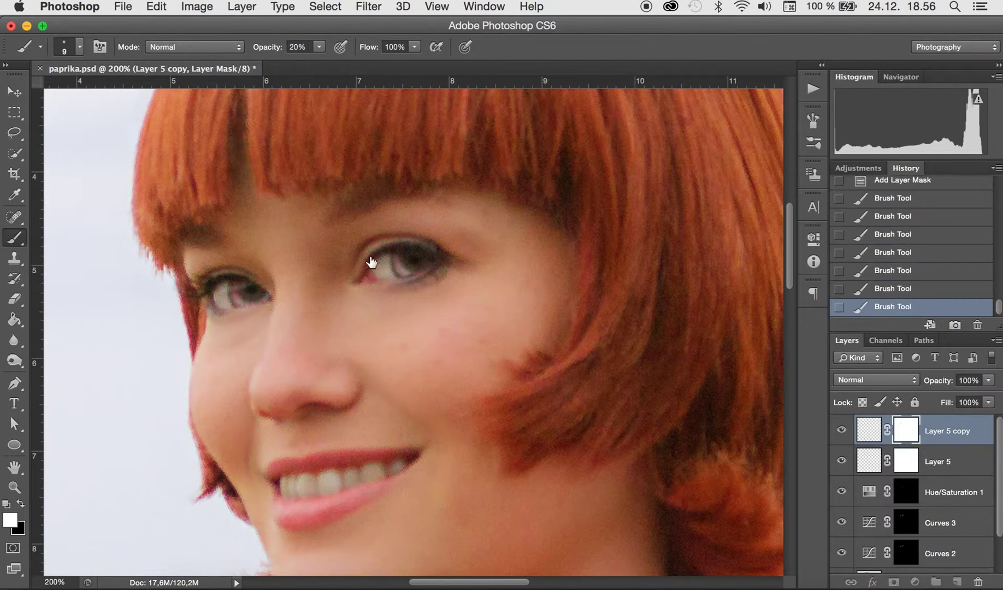
{"action": "left_click", "coordinate": [424, 267]}
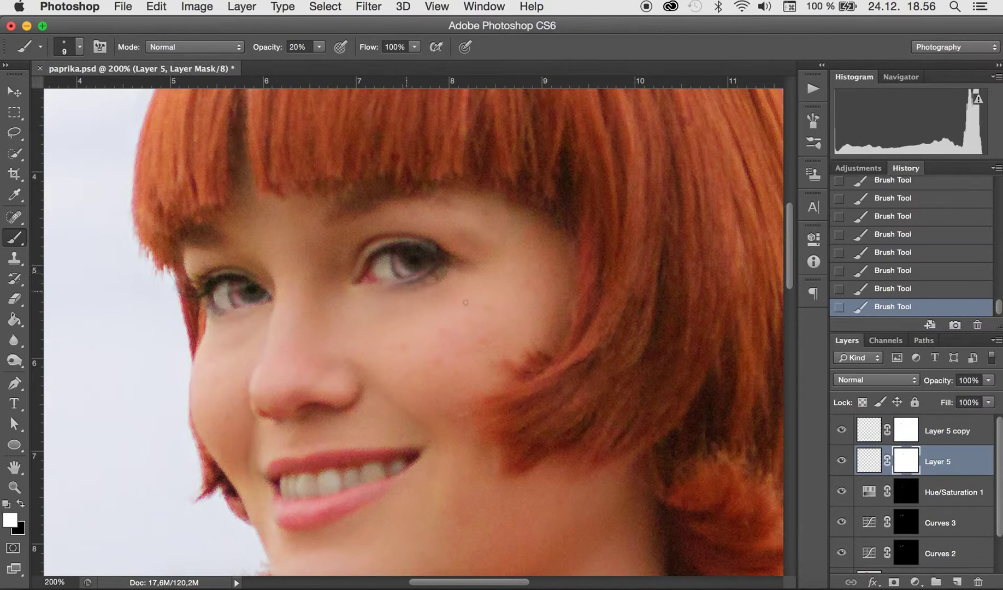
{"action": "left_click", "coordinate": [870, 291]}
{"action": "left_click", "coordinate": [411, 274]}
Select Layer 5 together with its copy and set their blend mode to Soft Light.
{"action": "left_click", "coordinate": [947, 431], "text": "shift"}
{"action": "left_click", "coordinate": [899, 379]}
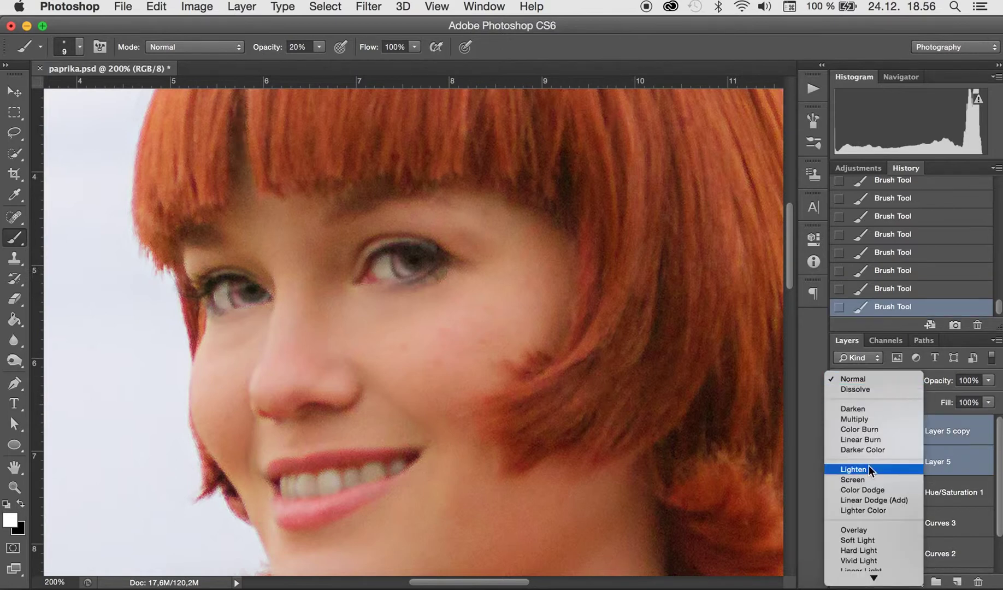
{"action": "left_click", "coordinate": [861, 541]}
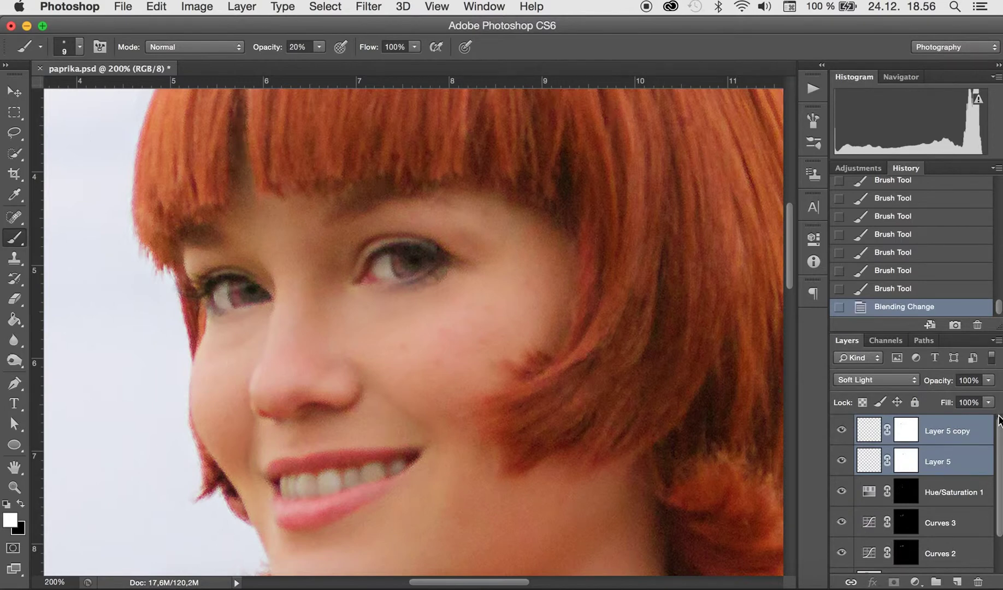
Lower the two selected crescent layers to 85% fill and 84% opacity.
{"action": "left_click", "coordinate": [987, 404]}
{"action": "left_click_drag", "start_coordinate": [988, 407], "coordinate": [975, 416]}
{"action": "left_click_drag", "start_coordinate": [988, 380], "coordinate": [977, 395]}
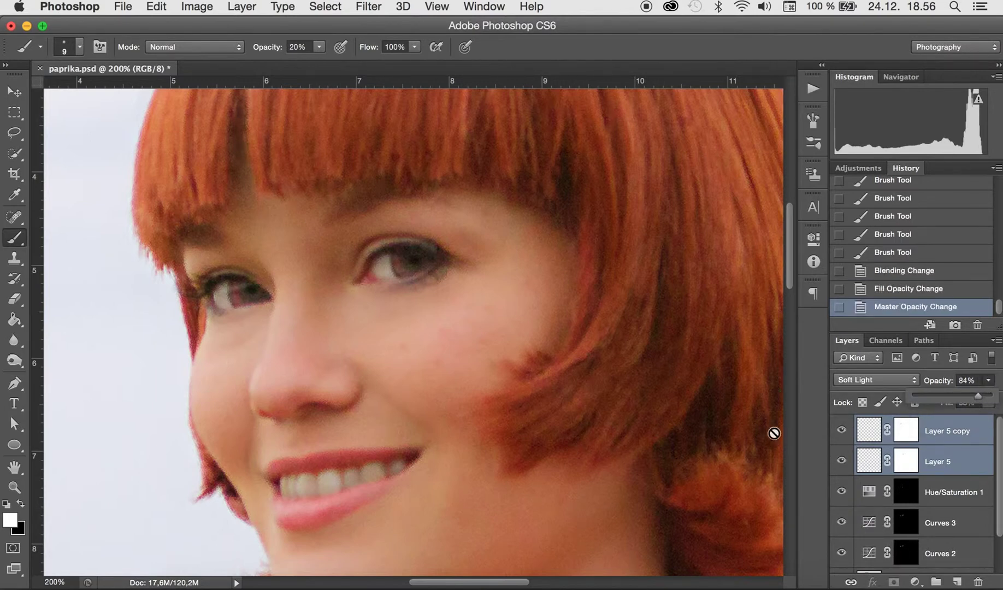
Fit the whole portrait in view and compare it with and without the two crescent layers.
{"action": "left_click", "coordinate": [14, 133]}
{"action": "key", "text": "super+0"}
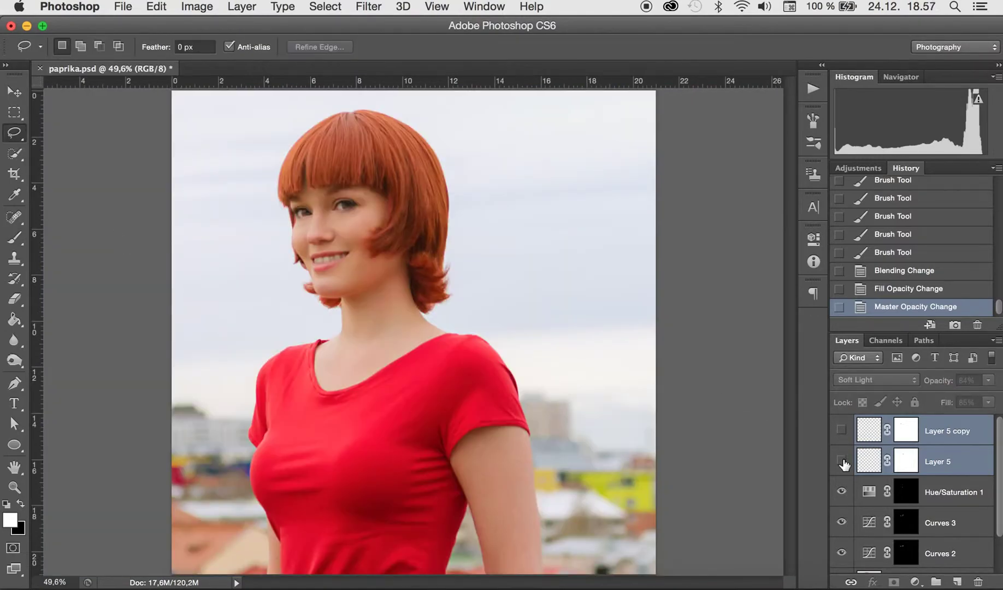
{"action": "left_click", "coordinate": [841, 432]}
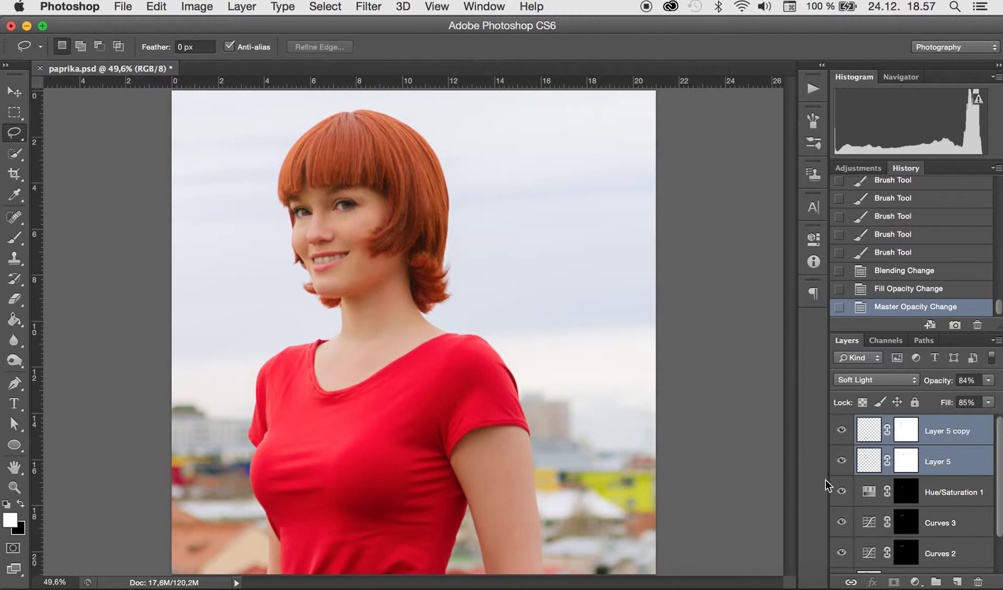
Try duplicating both crescent layers and step back to the state before the duplication.
{"action": "key", "text": "super+j"}
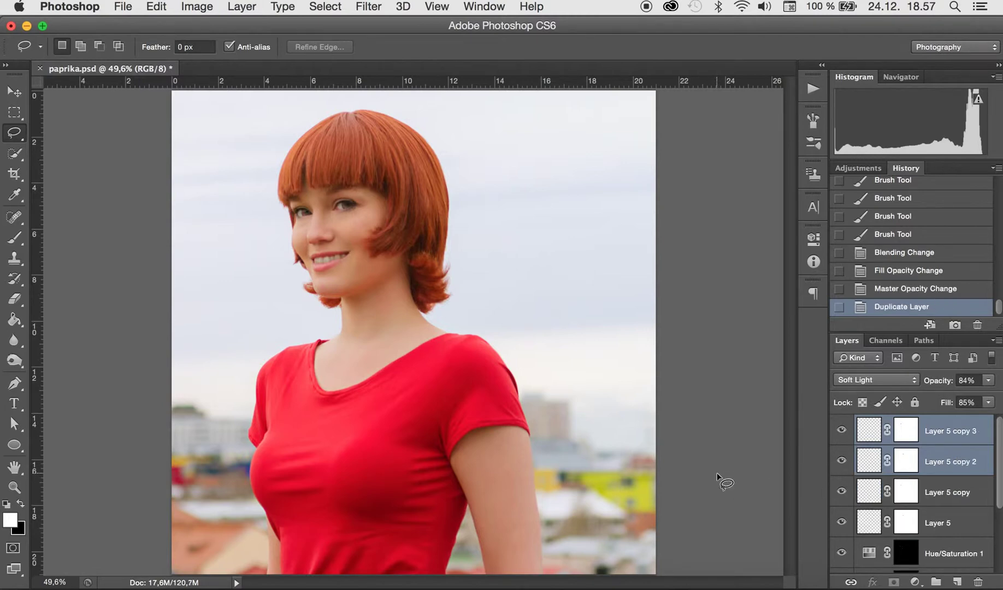
{"action": "left_click", "coordinate": [894, 288]}
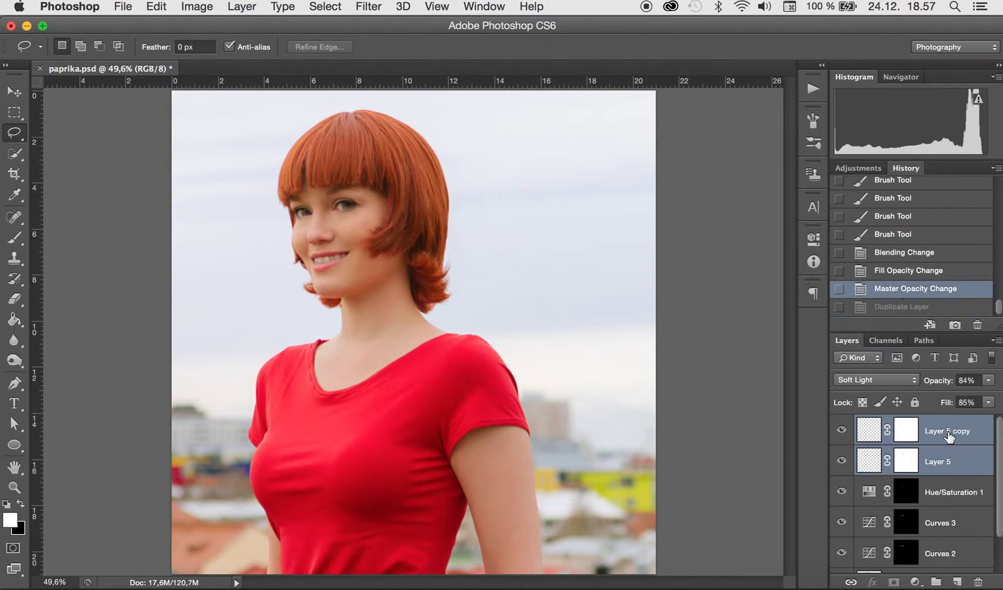
Raise both crescent layers to 92% fill and 93% opacity, try Overlay blending, and set their blend mode to Screen.
{"action": "left_click", "coordinate": [988, 402]}
{"action": "left_click_drag", "start_coordinate": [989, 422], "coordinate": [992, 402]}
{"action": "left_click", "coordinate": [851, 379]}
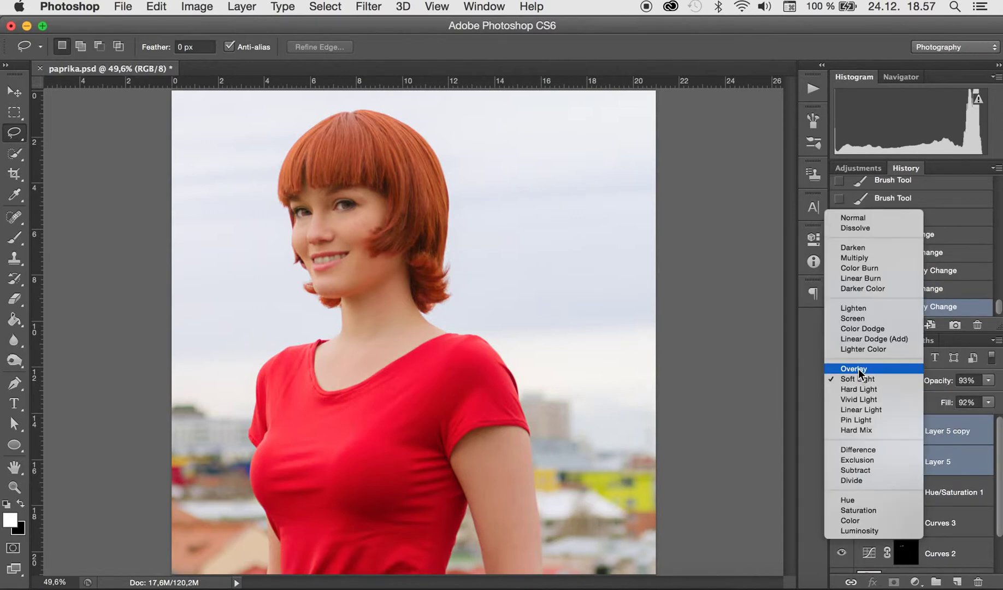
{"action": "left_click", "coordinate": [859, 369]}
{"action": "left_click", "coordinate": [858, 375]}
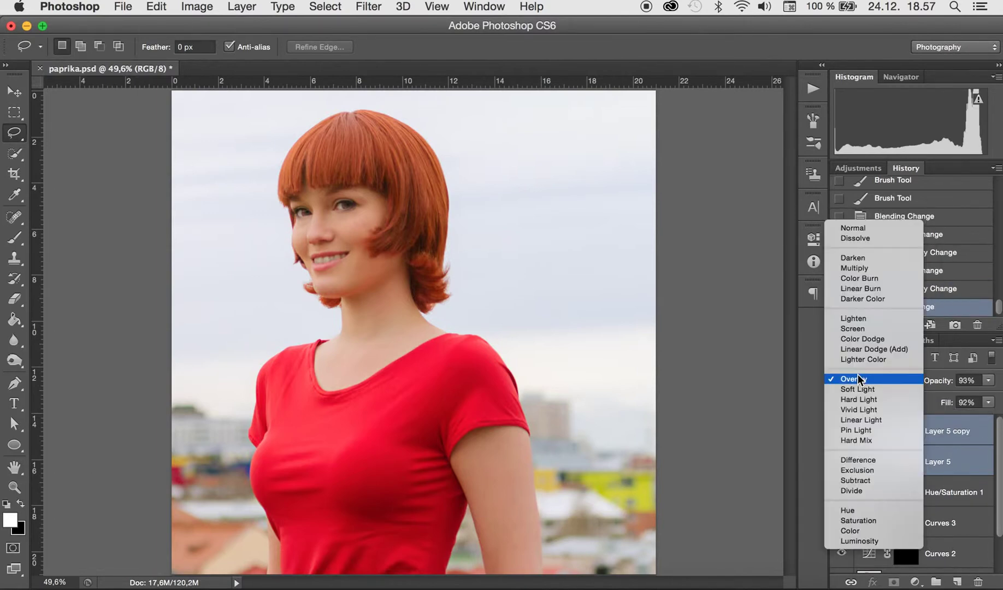
{"action": "left_click", "coordinate": [853, 362]}
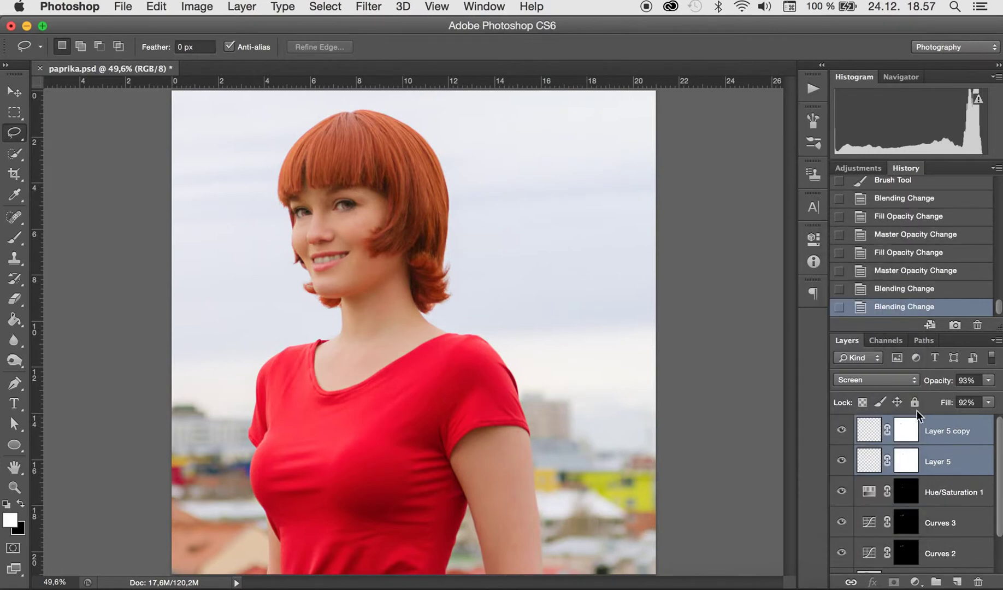
Lower both crescent layers to 63% fill and 55% opacity and compare the portrait with and without them.
{"action": "left_click", "coordinate": [989, 402]}
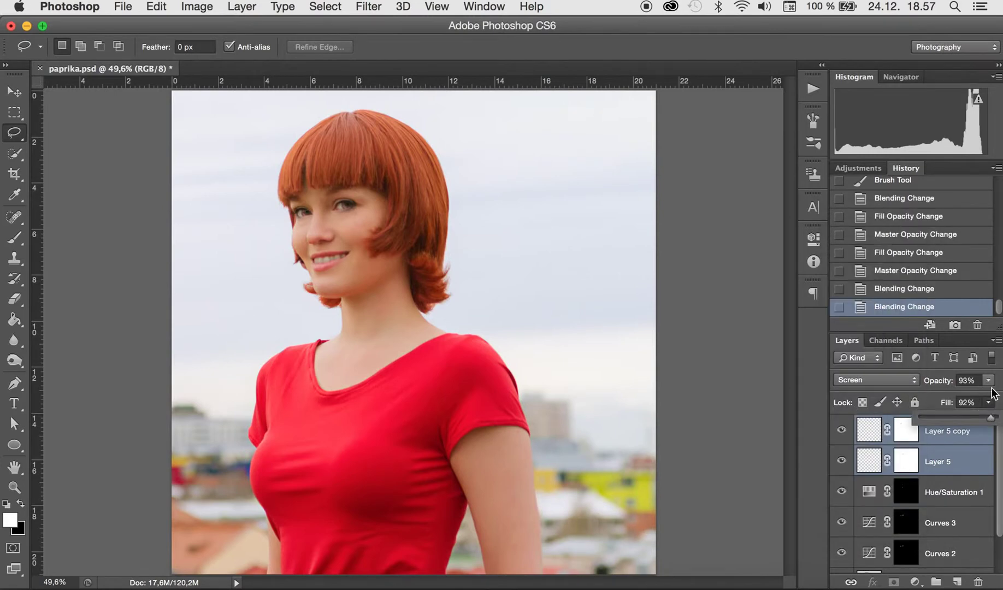
{"action": "left_click", "coordinate": [968, 418]}
{"action": "left_click_drag", "start_coordinate": [987, 385], "coordinate": [961, 395]}
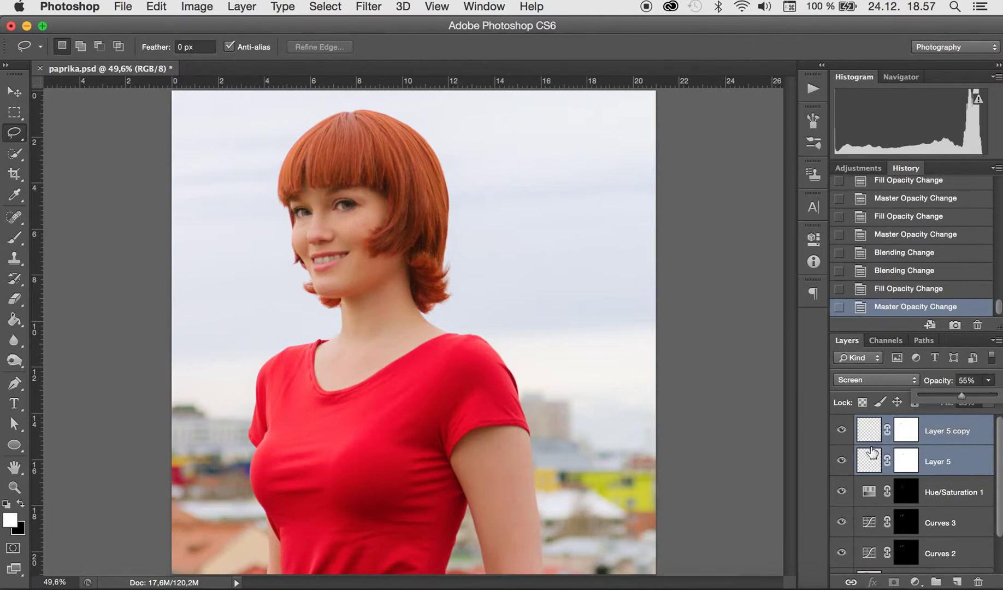
{"action": "left_click", "coordinate": [841, 429]}
{"action": "left_click", "coordinate": [841, 461]}
{"action": "left_click", "coordinate": [842, 462]}
{"action": "left_click", "coordinate": [841, 430]}
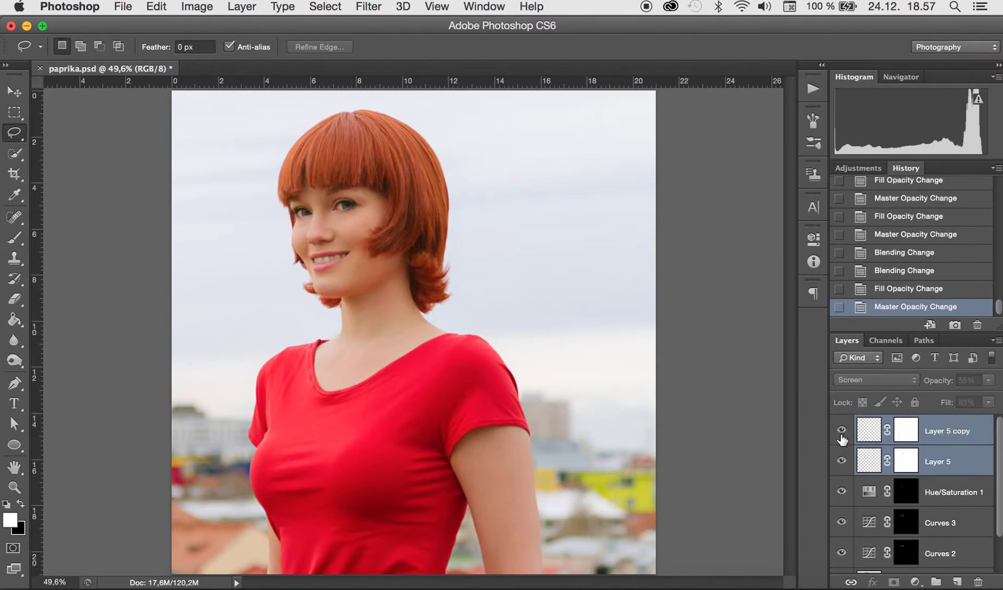
Create a new empty layer above the two crescent layers in Normal mode at 100% opacity.
{"action": "left_click", "coordinate": [245, 12]}
{"action": "mouse_move", "coordinate": [257, 31]}
{"action": "left_click", "coordinate": [454, 31]}
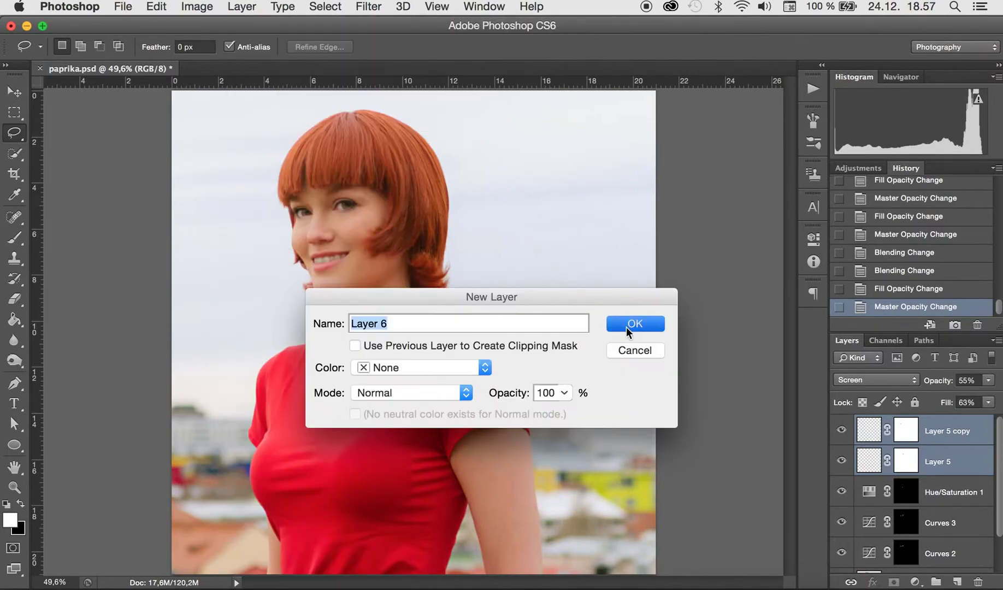
{"action": "left_click", "coordinate": [626, 327]}
Paint small white catchlights on both eyes with a 5-pixel brush at 100% opacity.
{"action": "key", "text": "super+plus"}
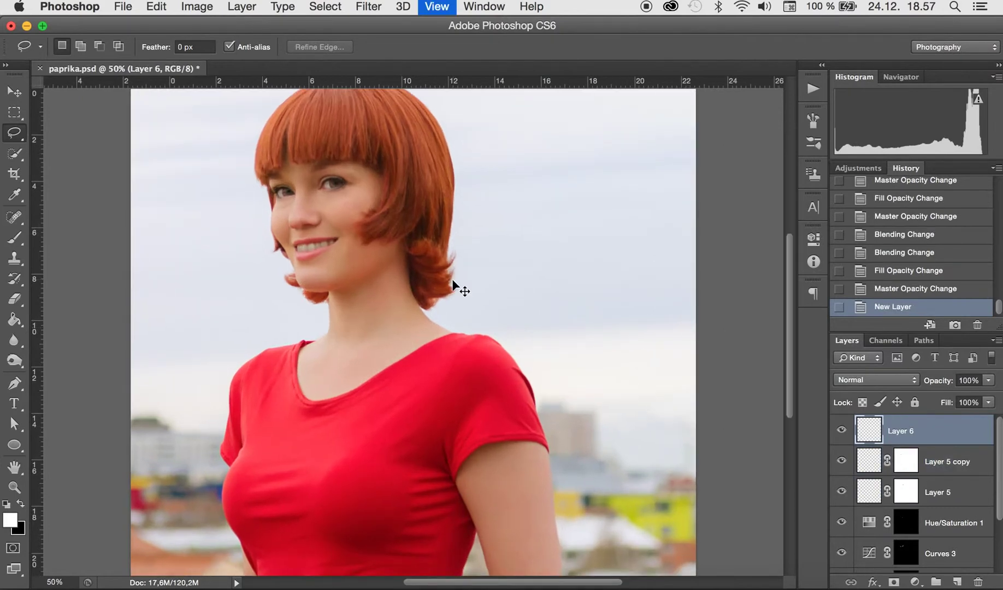
{"action": "key", "text": "super+plus"}
{"action": "key", "text": "super+plus"}
{"action": "left_click_drag", "start_coordinate": [381, 222], "coordinate": [457, 332]}
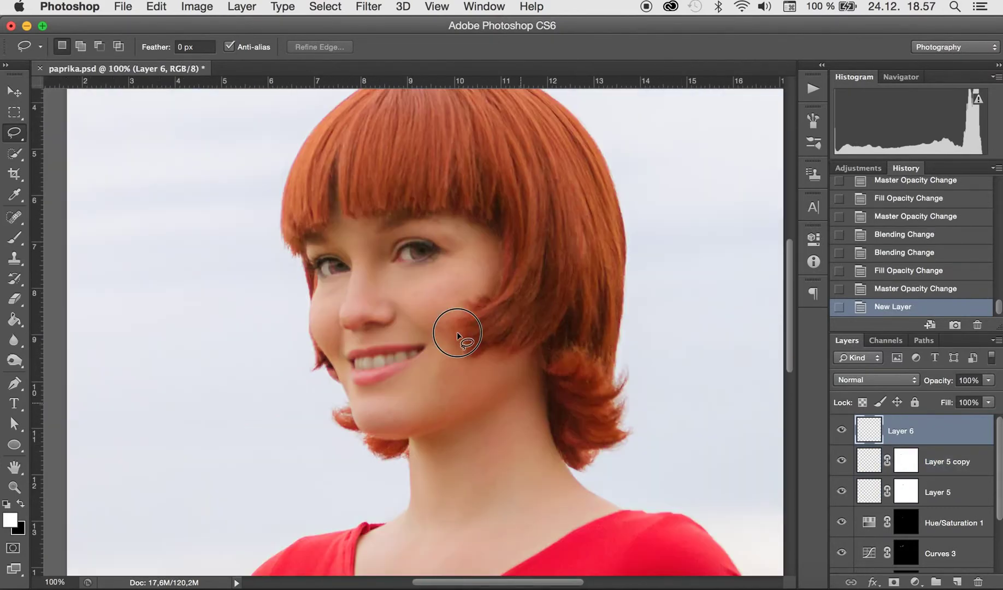
{"action": "key", "text": "super+plus"}
{"action": "key", "text": "b"}
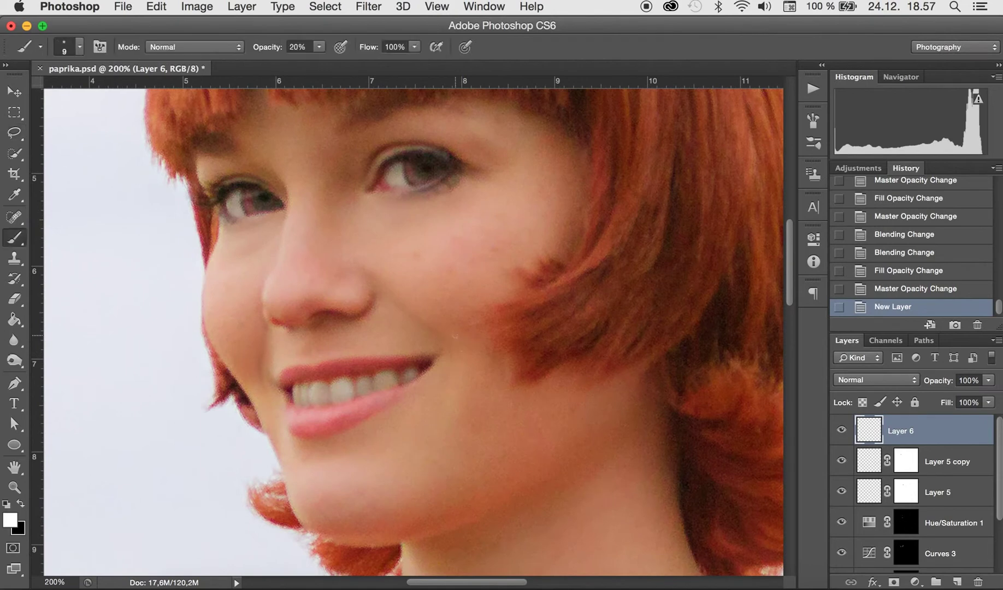
{"action": "left_click_drag", "start_coordinate": [208, 205], "coordinate": [210, 202]}
{"action": "mouse_move", "coordinate": [231, 201]}
{"action": "left_mouse_down"}
{"action": "mouse_move", "coordinate": [256, 191]}
{"action": "mouse_move", "coordinate": [235, 201]}
{"action": "left_mouse_up"}
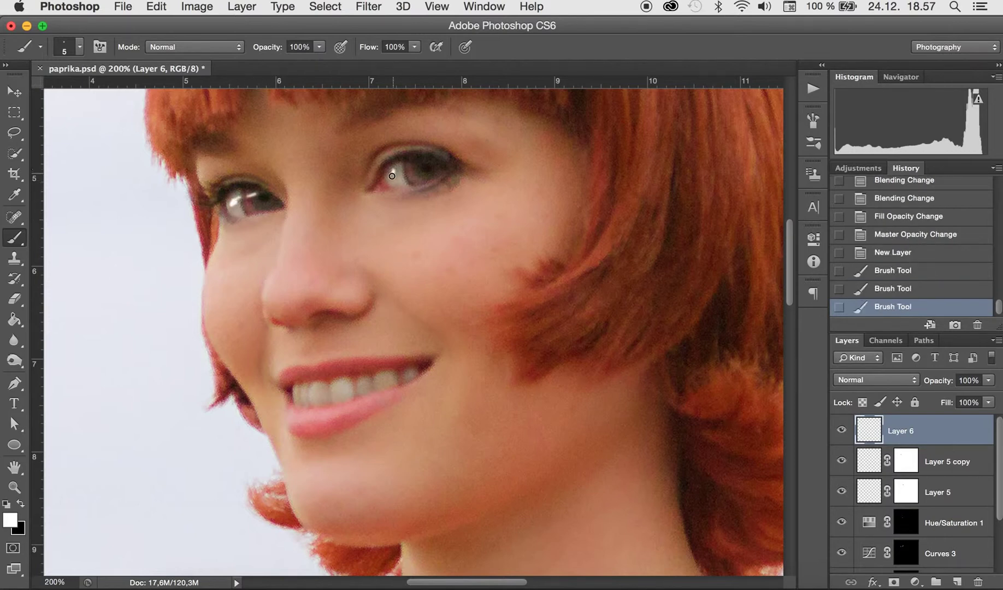
{"action": "mouse_move", "coordinate": [394, 172]}
{"action": "left_mouse_down"}
{"action": "mouse_move", "coordinate": [414, 165]}
{"action": "mouse_move", "coordinate": [425, 177]}
{"action": "left_mouse_up"}
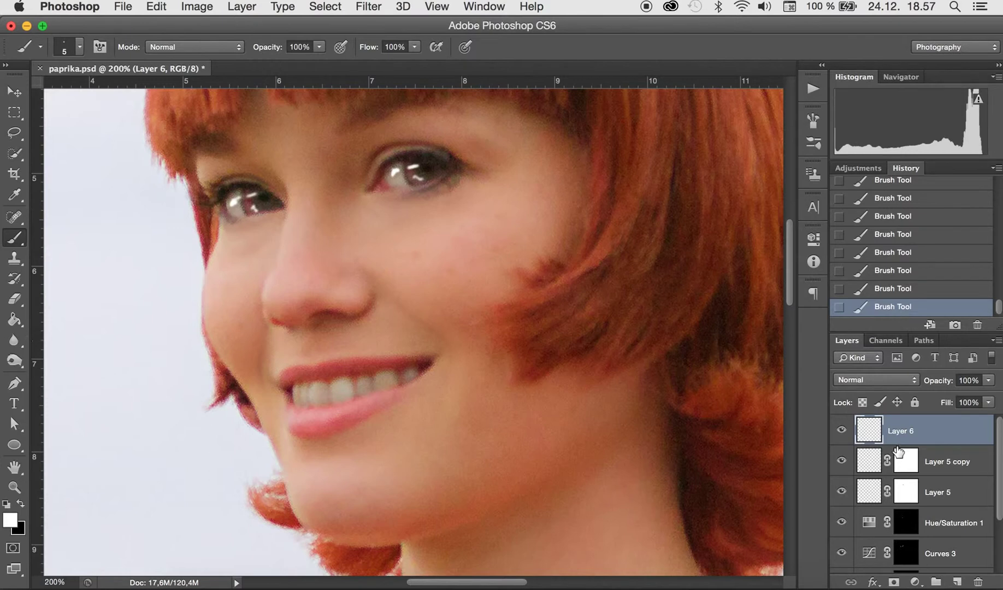
Set the catchlight layer's blend mode to Screen and apply a Gaussian Blur with a 2.0-pixel radius.
{"action": "left_click", "coordinate": [891, 378]}
{"action": "left_click", "coordinate": [863, 479]}
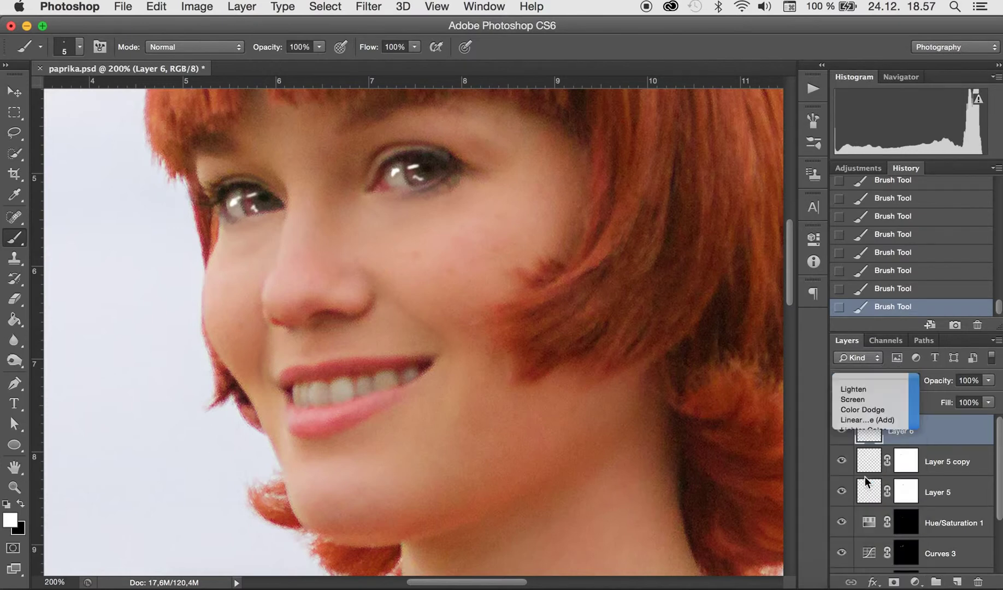
{"action": "left_click", "coordinate": [373, 7]}
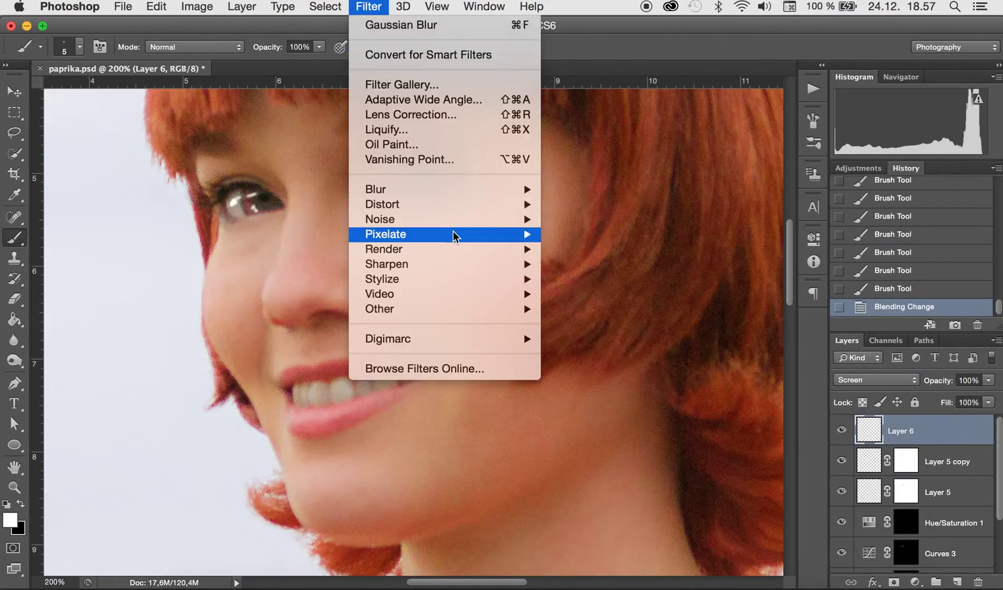
{"action": "mouse_move", "coordinate": [376, 192]}
{"action": "left_click", "coordinate": [624, 311]}
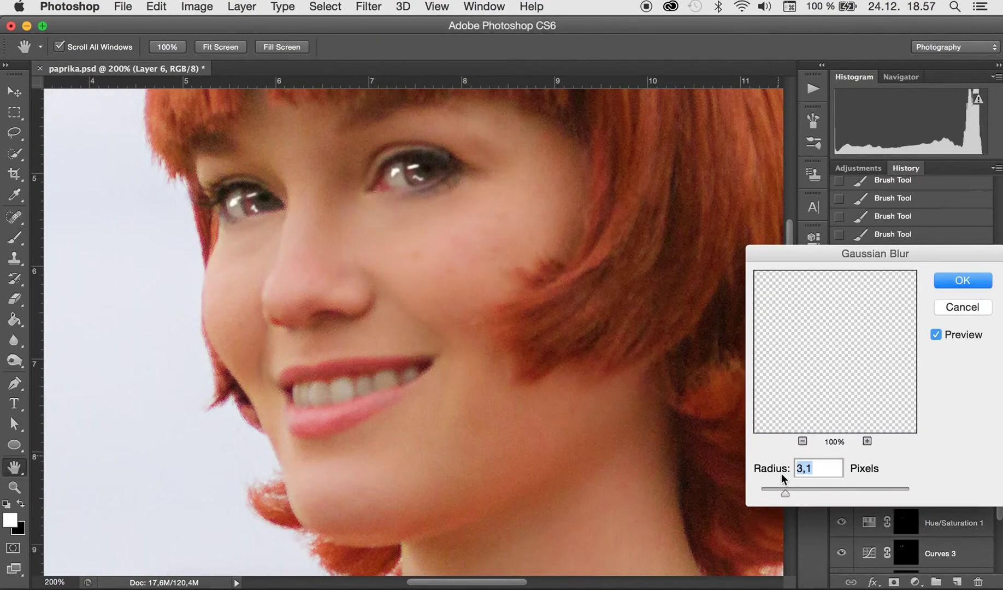
{"action": "left_click", "coordinate": [777, 490]}
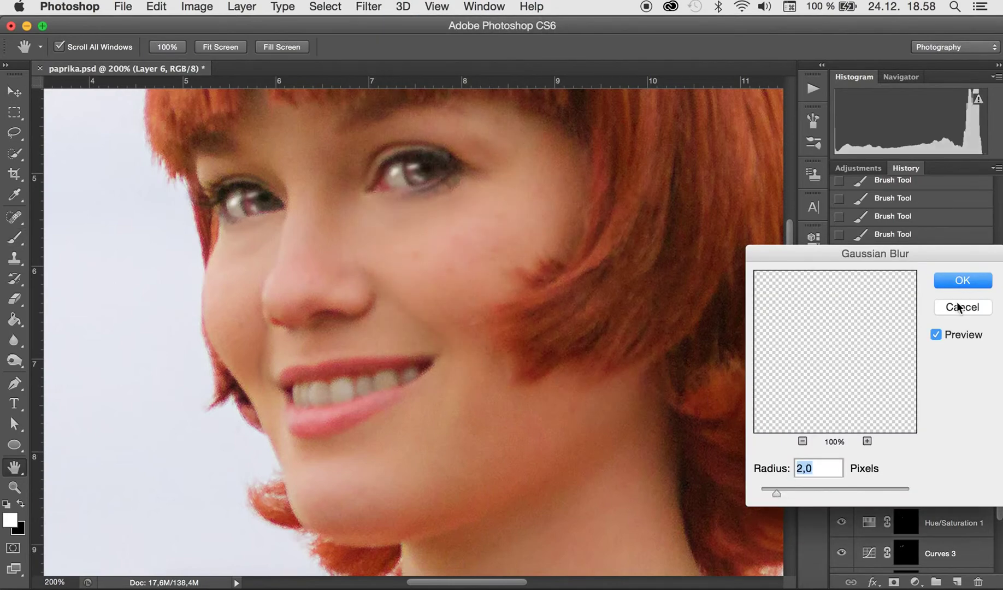
{"action": "left_click", "coordinate": [957, 281]}
Switch the catchlight layer to Soft Light blending with 79% fill and 85% opacity.
{"action": "left_click", "coordinate": [889, 386]}
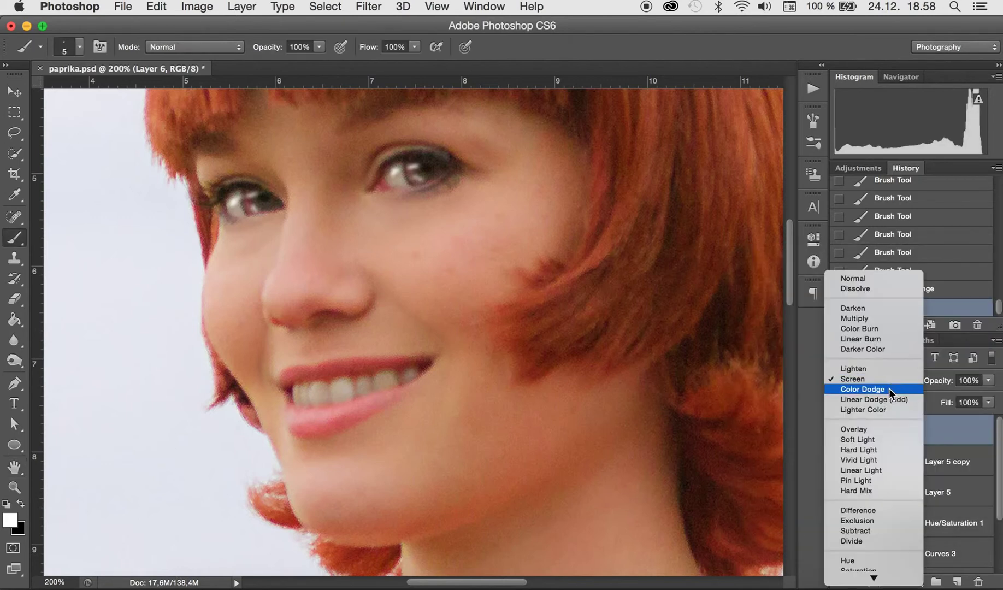
{"action": "left_click", "coordinate": [866, 439]}
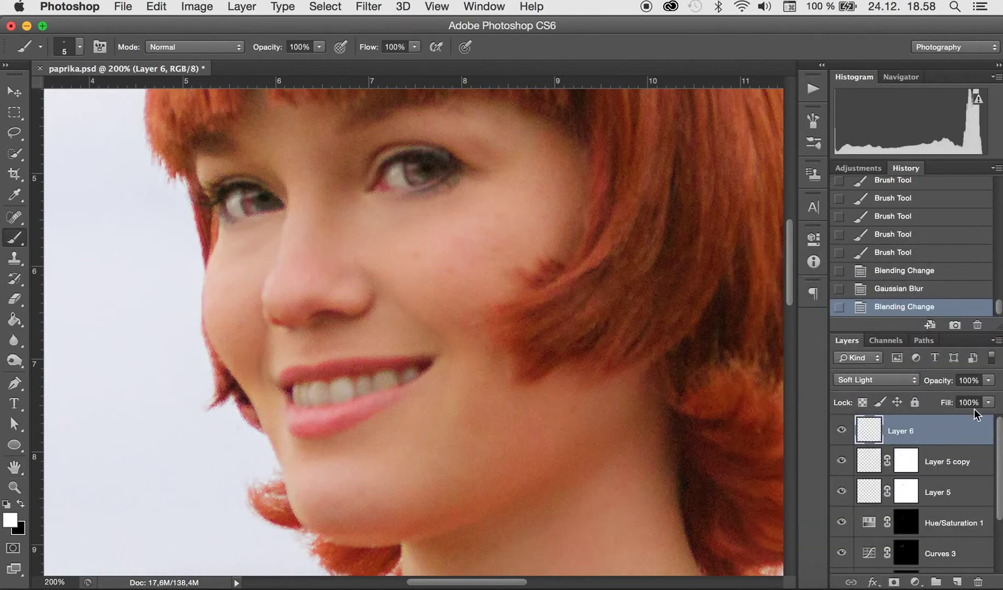
{"action": "left_click_drag", "start_coordinate": [987, 405], "coordinate": [973, 416]}
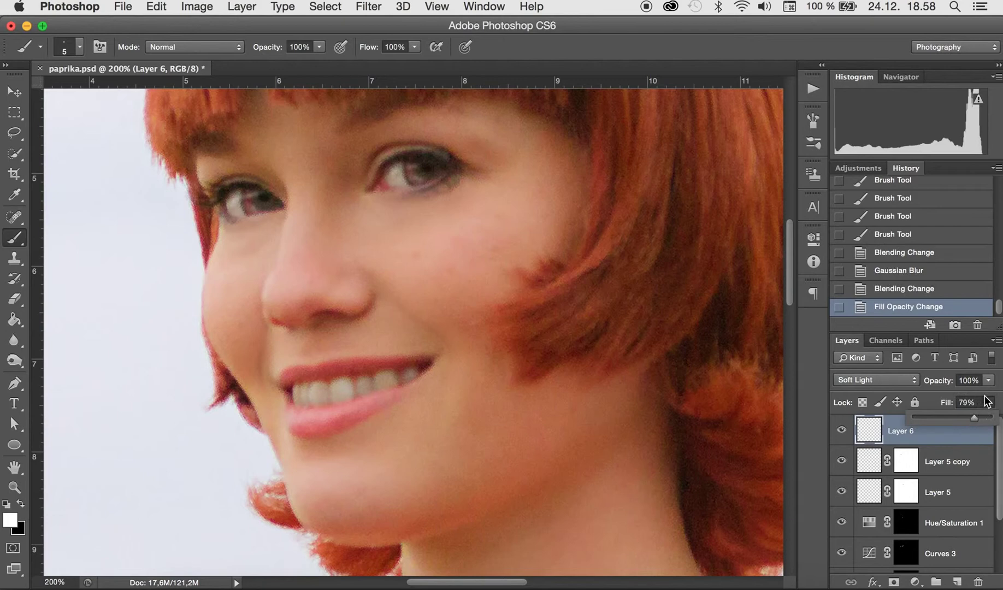
{"action": "left_click", "coordinate": [988, 380]}
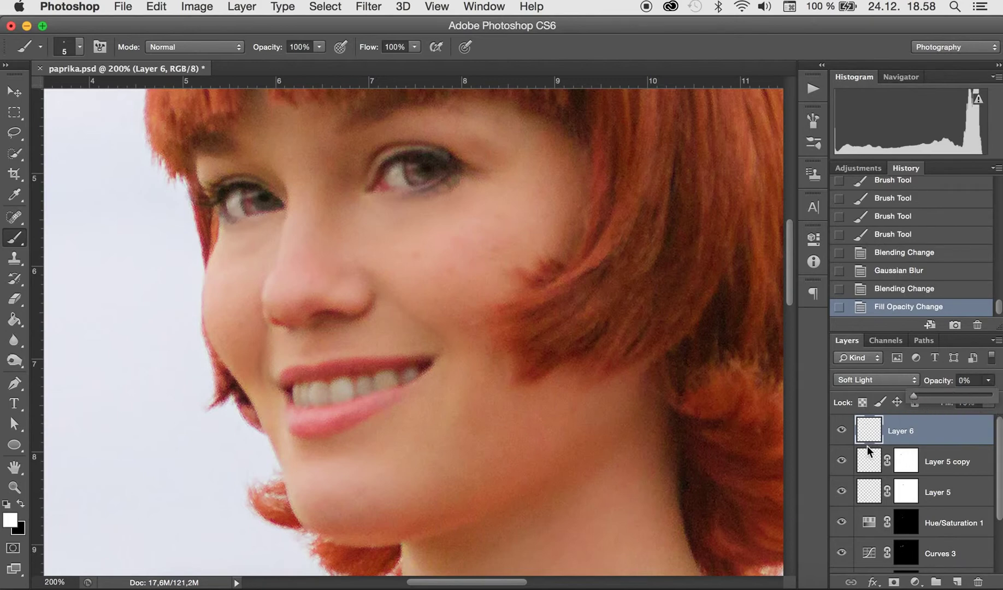
{"action": "left_click_drag", "start_coordinate": [866, 446], "coordinate": [808, 412]}
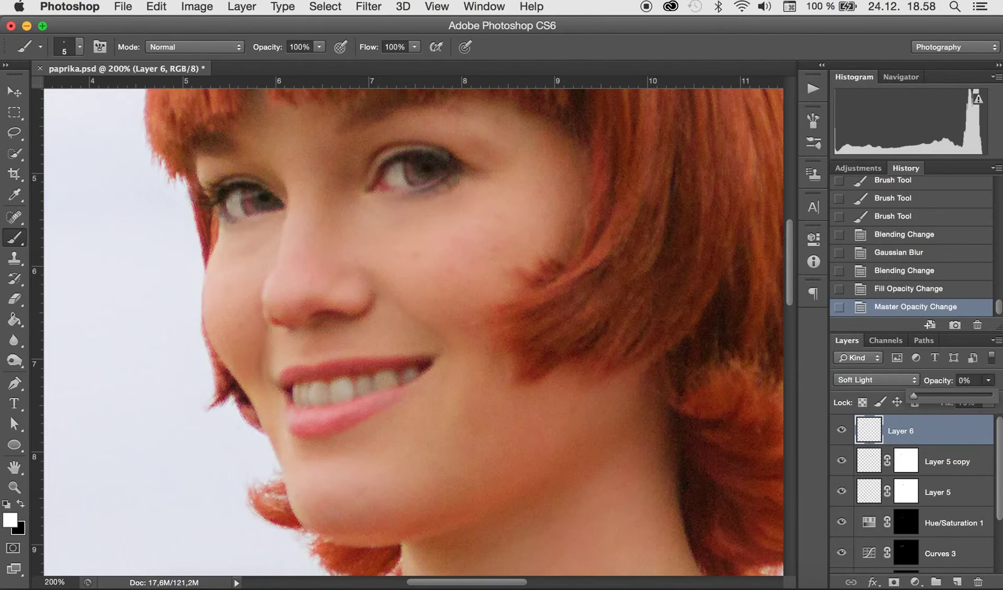
{"action": "key", "text": "l"}
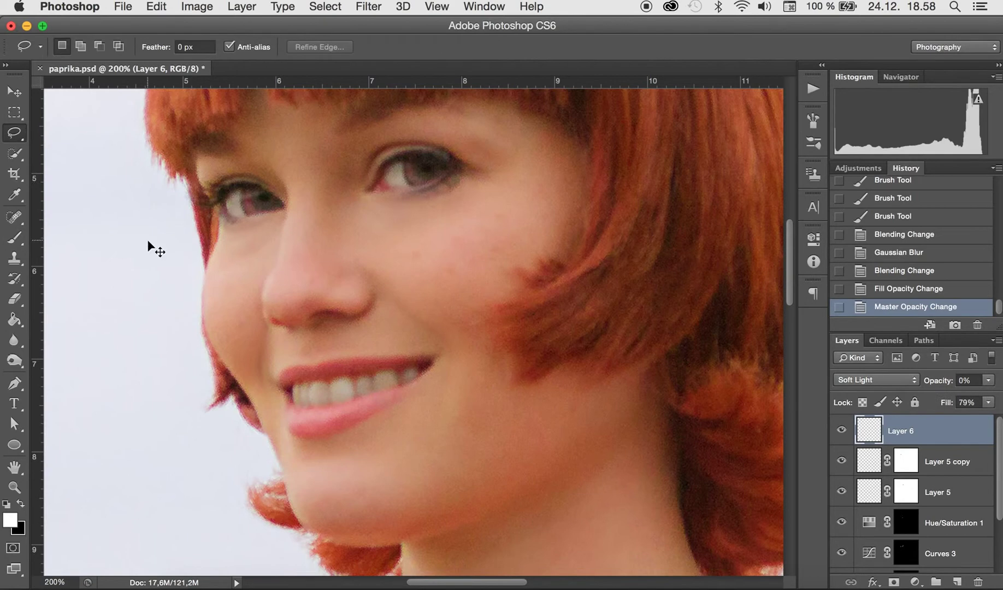
{"action": "left_click", "coordinate": [988, 381]}
{"action": "left_click", "coordinate": [985, 396]}
{"action": "left_click_drag", "start_coordinate": [986, 400], "coordinate": [985, 401]}
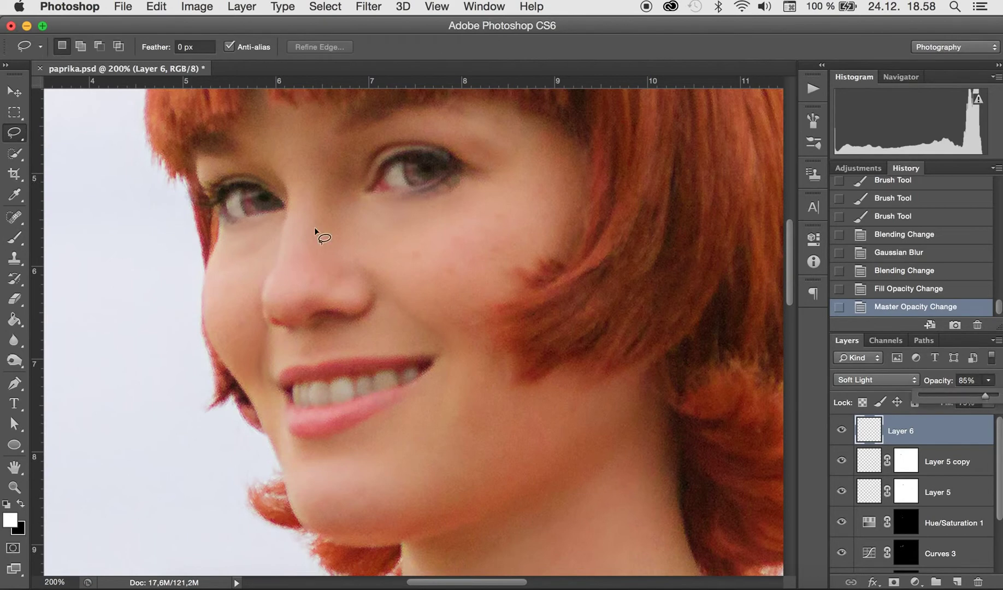
Fit the whole portrait in view and compare it with and without the catchlight layer.
{"action": "left_click", "coordinate": [15, 131]}
{"action": "key", "text": "super+0"}
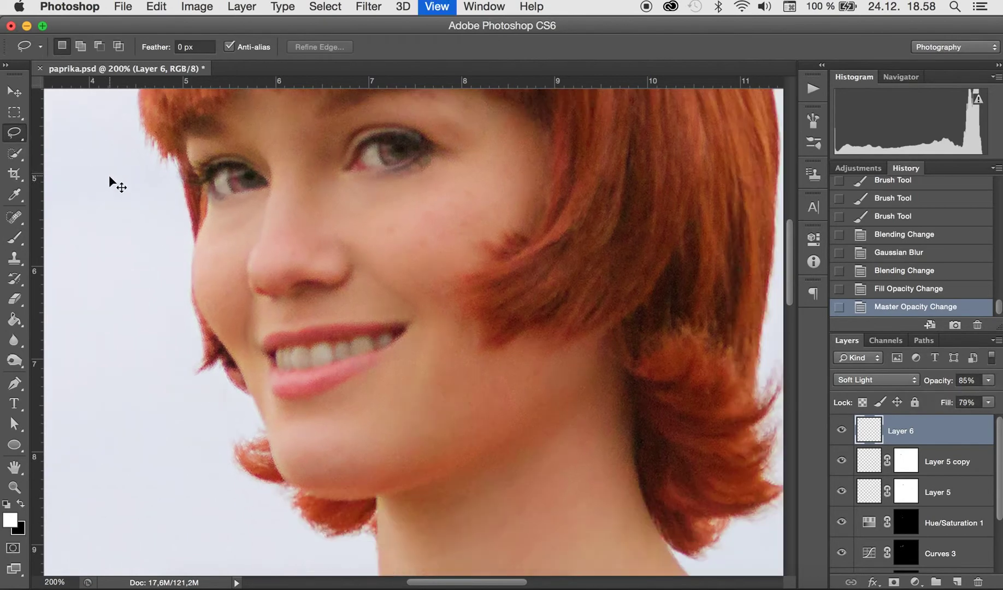
{"action": "left_click", "coordinate": [841, 432]}
{"action": "left_click", "coordinate": [841, 431]}
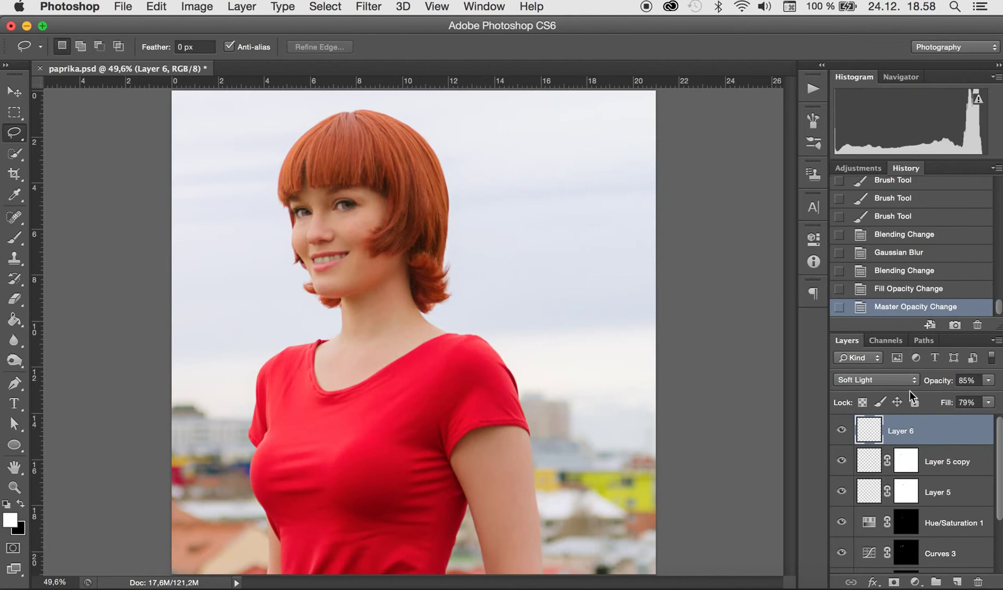
Try the catchlight layer at 76% opacity and 72% fill and compare the portrait with and without it.
{"action": "left_click", "coordinate": [987, 404]}
{"action": "left_click", "coordinate": [987, 381]}
{"action": "left_click_drag", "start_coordinate": [986, 395], "coordinate": [975, 417]}
{"action": "left_click", "coordinate": [988, 402]}
{"action": "left_click", "coordinate": [841, 431]}
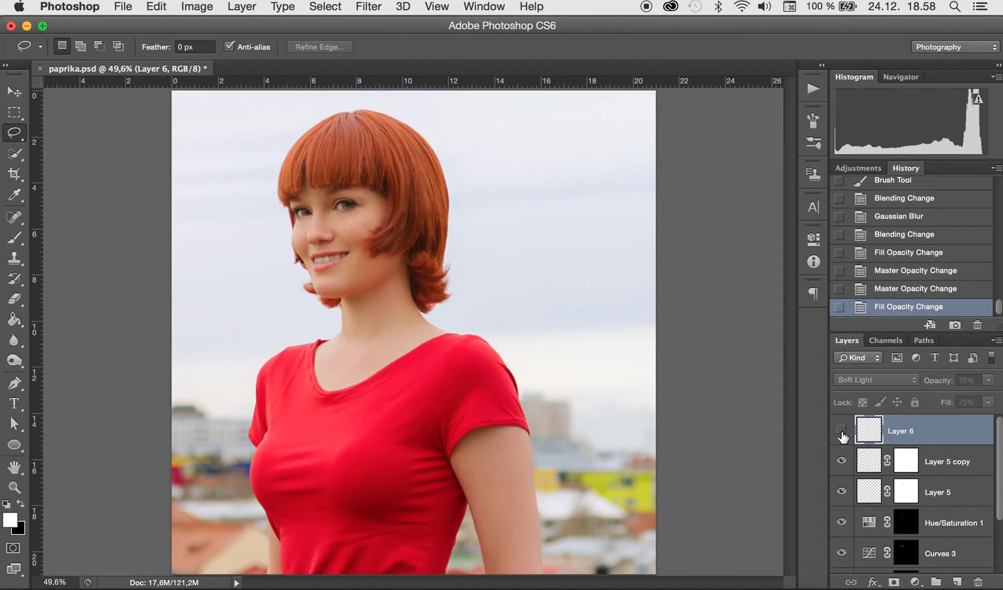
{"action": "left_click", "coordinate": [844, 431]}
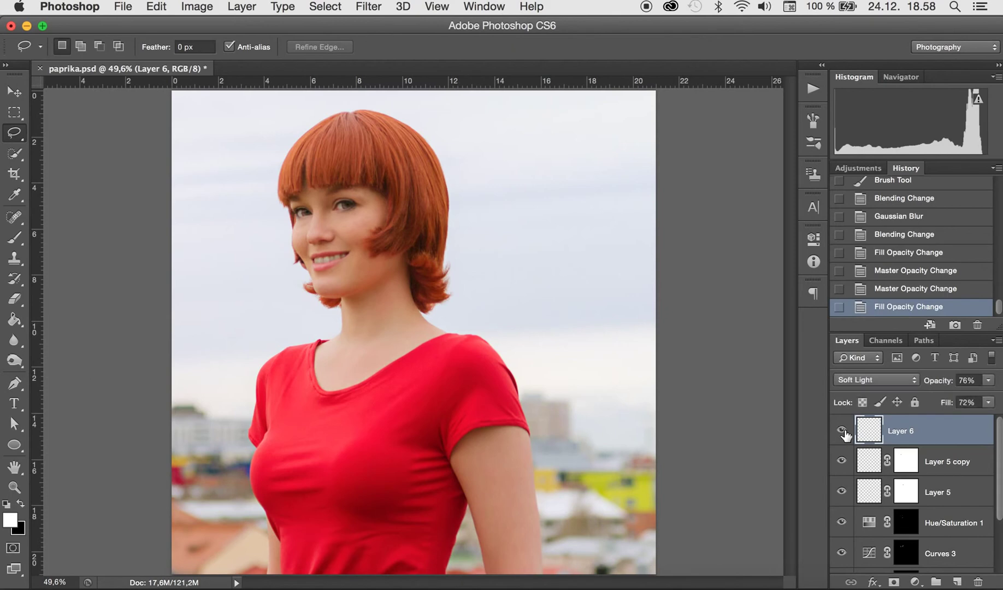
Raise the catchlight layer to 87% fill and 86% opacity and check the portrait with and without it.
{"action": "left_click", "coordinate": [988, 402]}
{"action": "left_click_drag", "start_coordinate": [978, 417], "coordinate": [898, 475]}
{"action": "left_click_drag", "start_coordinate": [961, 426], "coordinate": [987, 420]}
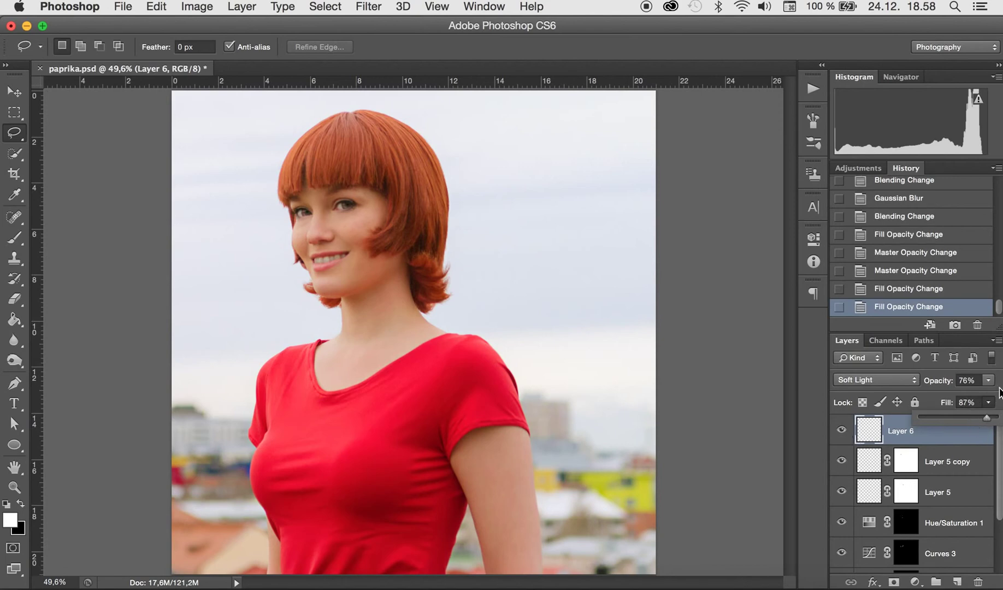
{"action": "left_click_drag", "start_coordinate": [988, 380], "coordinate": [985, 397]}
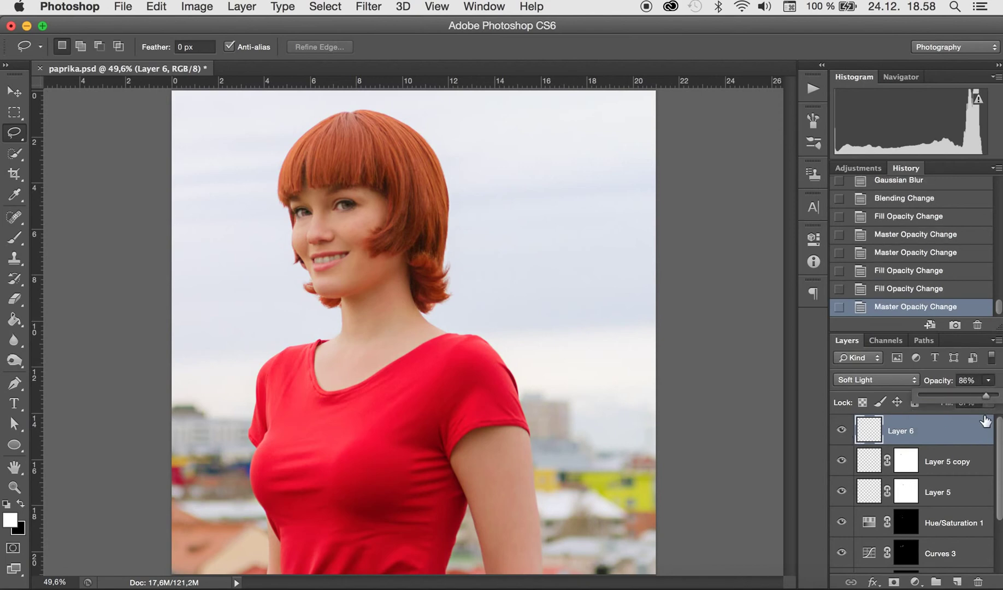
{"action": "left_click", "coordinate": [842, 432]}
{"action": "left_click", "coordinate": [841, 432]}
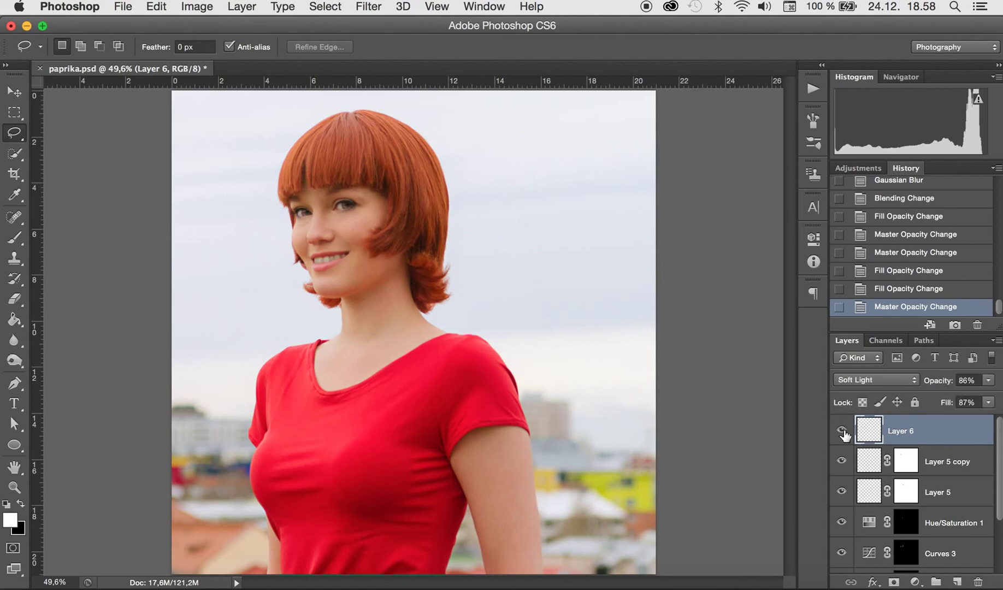